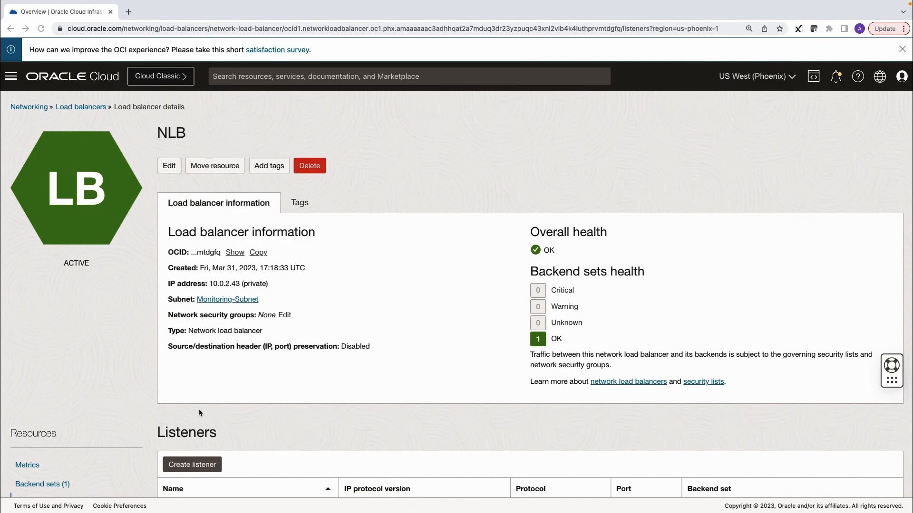
Review the NLB load balancer's listeners and open the VTAPs page of the Network Command Center
{"action": "scroll", "coordinate": [201, 413], "scroll_direction": "down", "scroll_amount": 2}
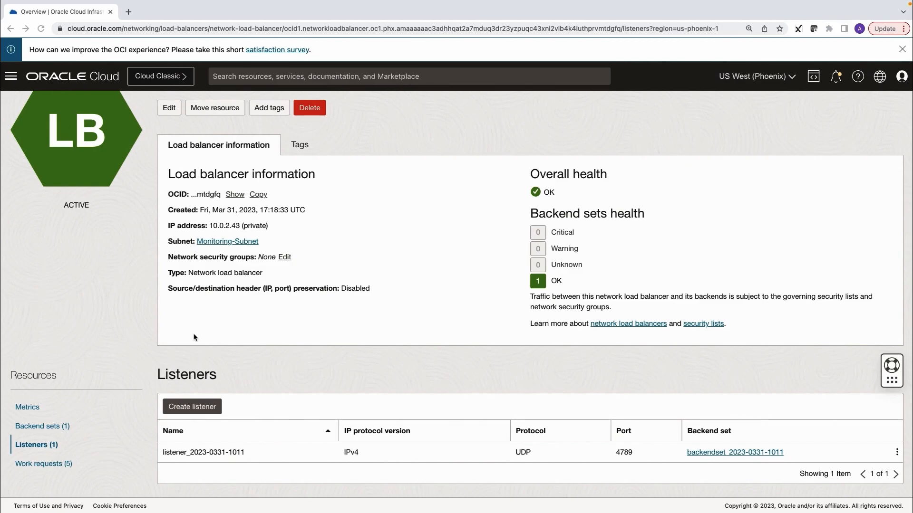
{"action": "left_click", "coordinate": [12, 79]}
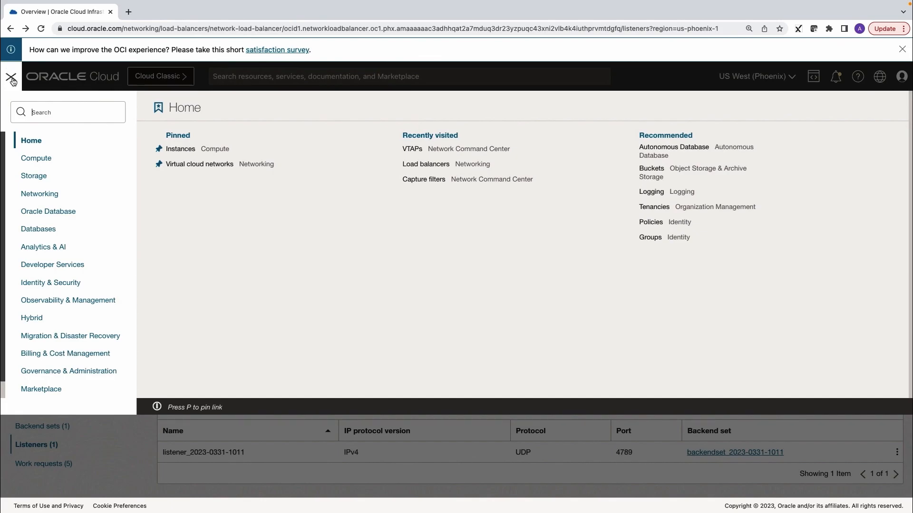
{"action": "left_click", "coordinate": [50, 194]}
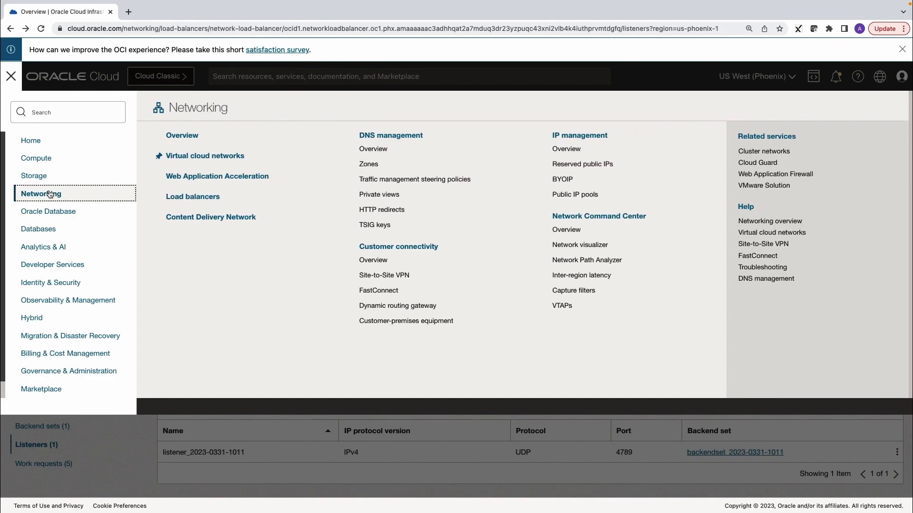
{"action": "left_click", "coordinate": [573, 307]}
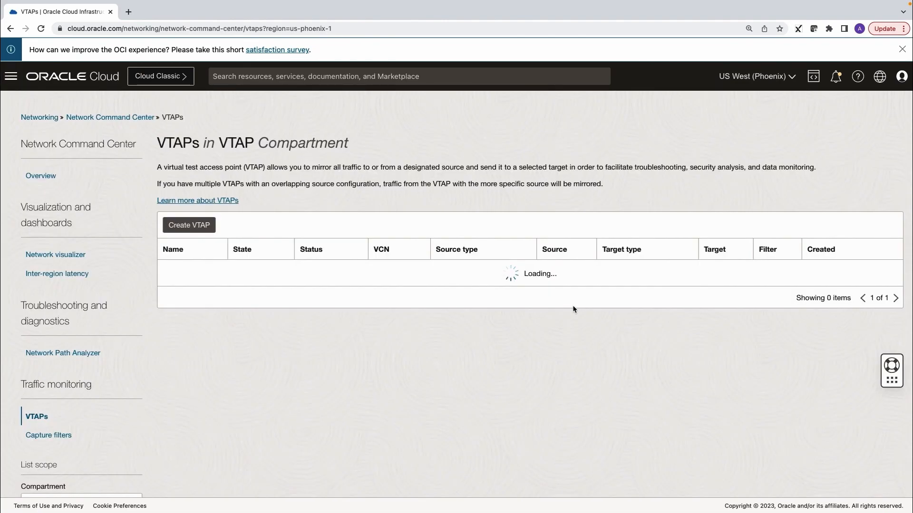
Begin creating a VTAP named LB-VTAP in the OCI-VCN virtual cloud network
{"action": "left_click", "coordinate": [202, 227]}
{"action": "left_click", "coordinate": [44, 158]}
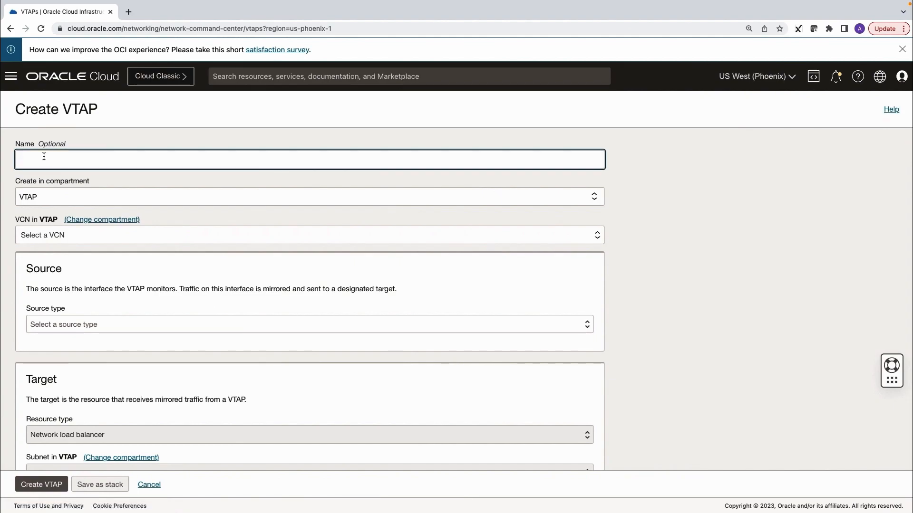
{"action": "type", "text": "LB-VTAP"}
{"action": "left_click", "coordinate": [69, 239]}
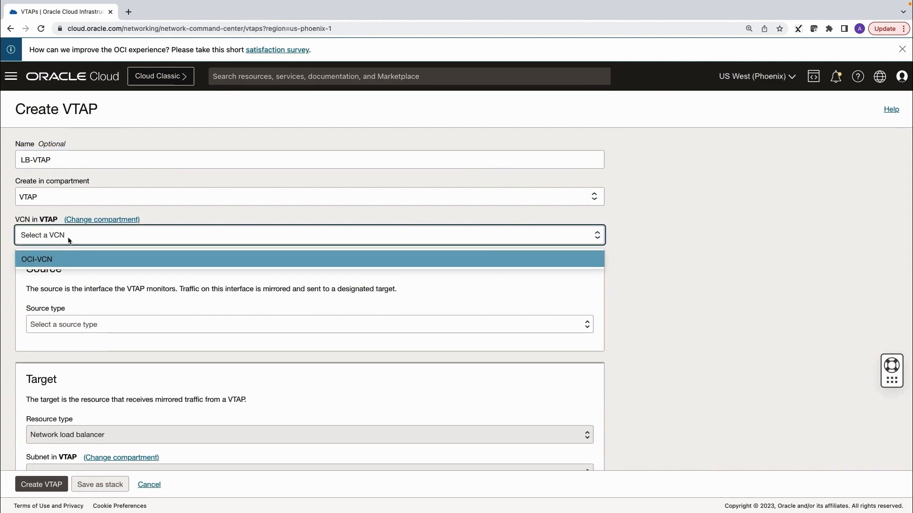
{"action": "left_click", "coordinate": [65, 259]}
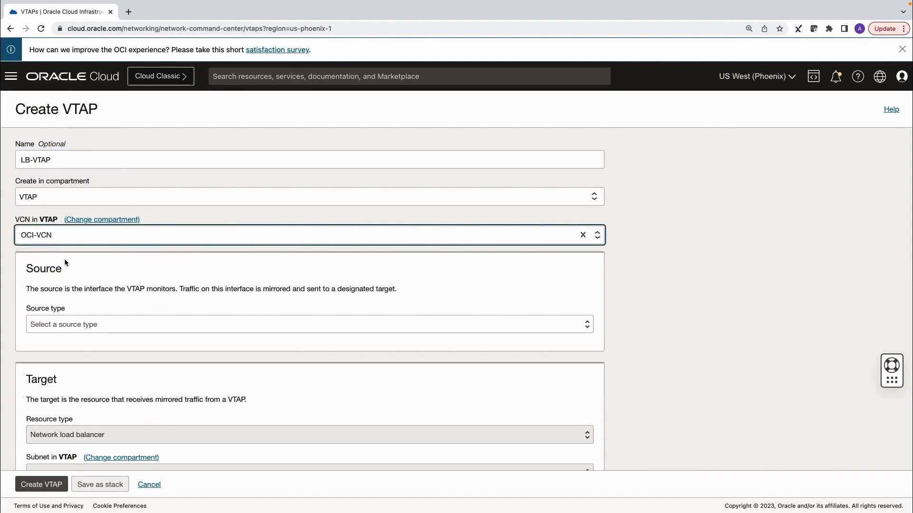
Set the VTAP source to the PublicLB load balancer in LB-Subnet, using Load balancer as the source type
{"action": "left_click", "coordinate": [93, 326]}
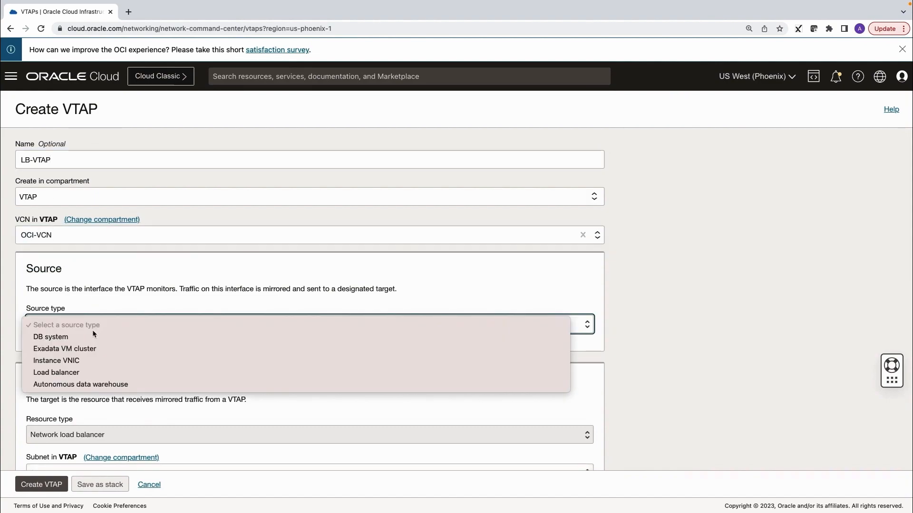
{"action": "left_click", "coordinate": [86, 372]}
{"action": "scroll", "coordinate": [133, 373], "scroll_direction": "down", "scroll_amount": 2}
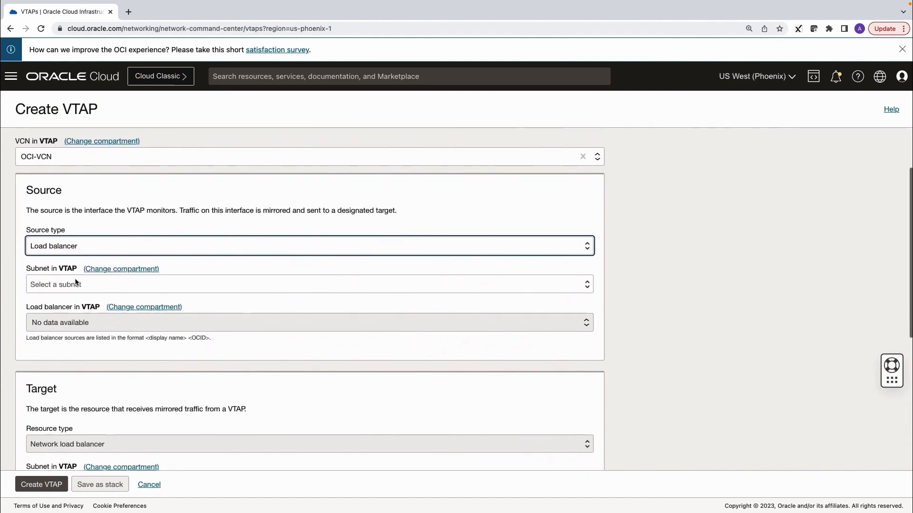
{"action": "left_click", "coordinate": [75, 283]}
{"action": "left_click", "coordinate": [72, 323]}
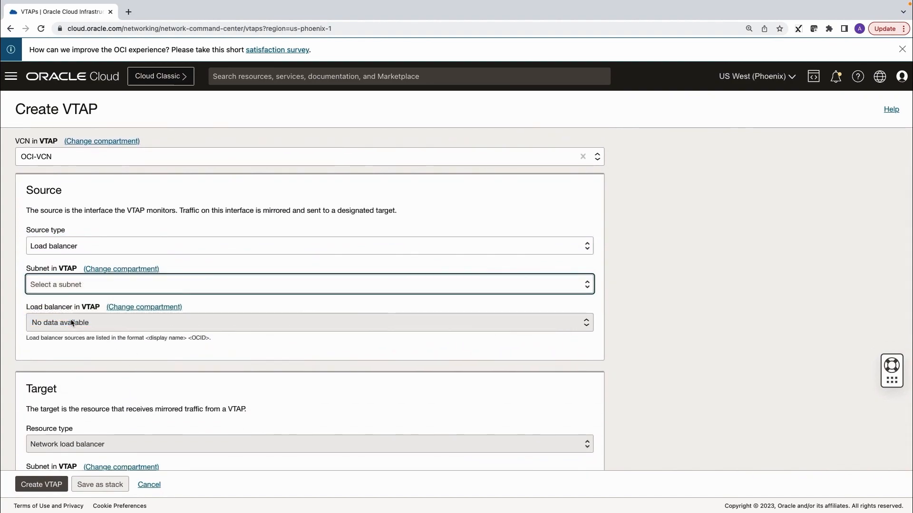
{"action": "left_click", "coordinate": [70, 324]}
{"action": "left_click", "coordinate": [68, 349]}
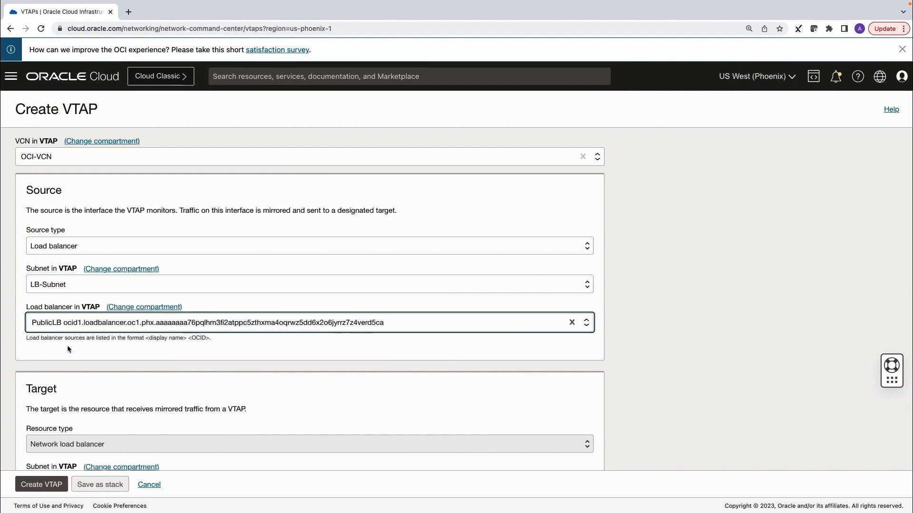
Set the VTAP target to the network load balancer NLB (10.0.2.43) in Monitoring-Subnet
{"action": "scroll", "coordinate": [165, 397], "scroll_direction": "down", "scroll_amount": 3}
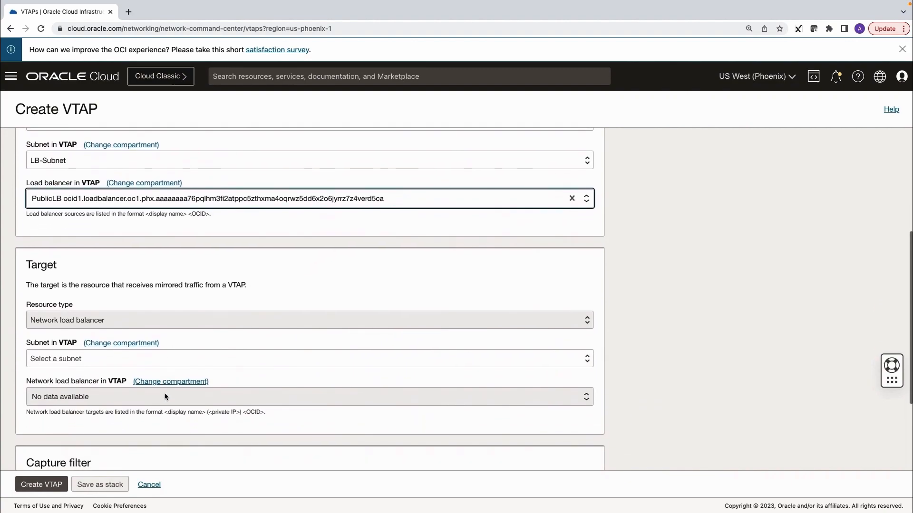
{"action": "left_click", "coordinate": [88, 359]}
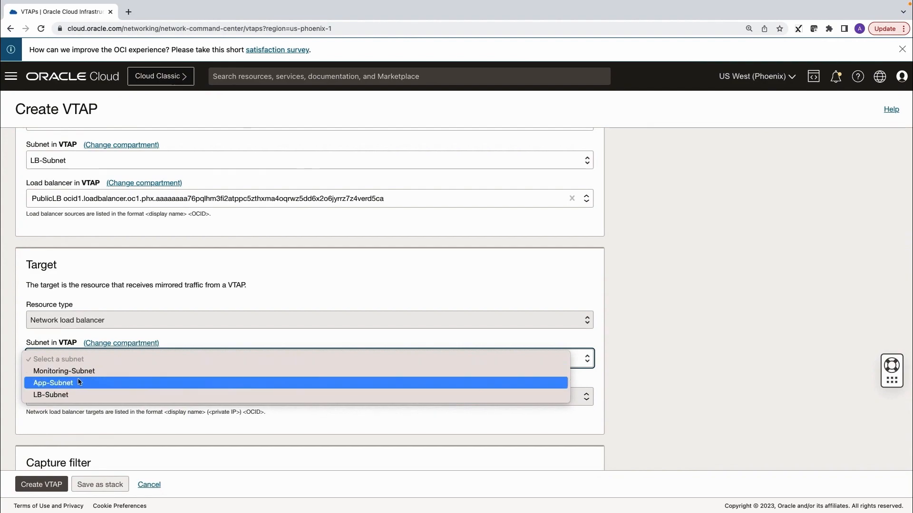
{"action": "left_click", "coordinate": [75, 373]}
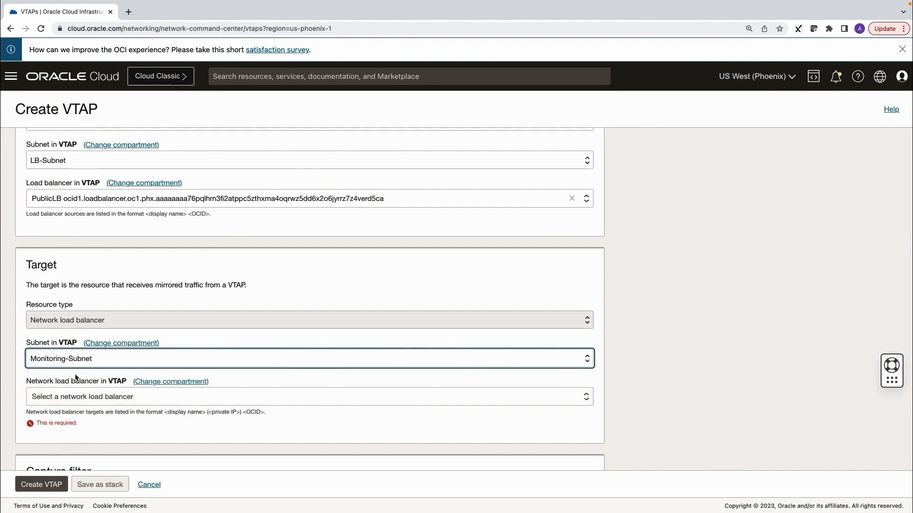
{"action": "scroll", "coordinate": [153, 405], "scroll_direction": "down", "scroll_amount": 1}
{"action": "left_click", "coordinate": [119, 348]}
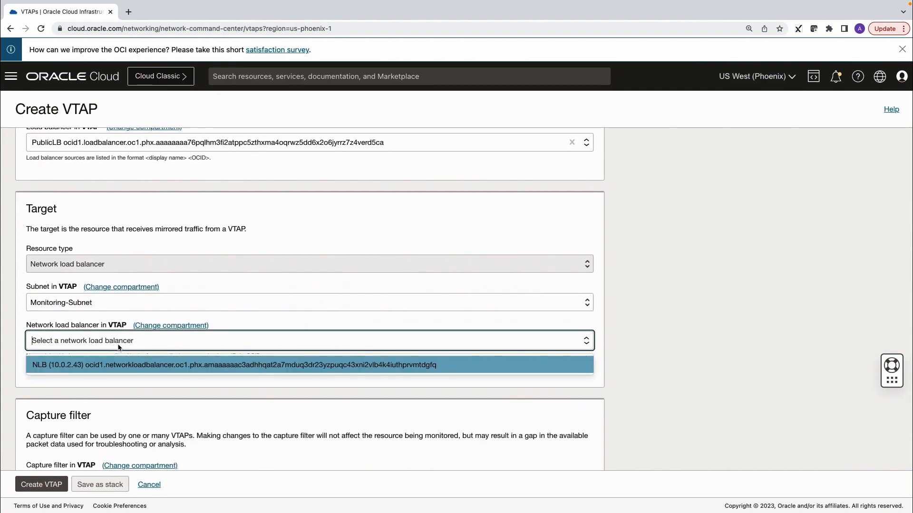
{"action": "left_click", "coordinate": [110, 366]}
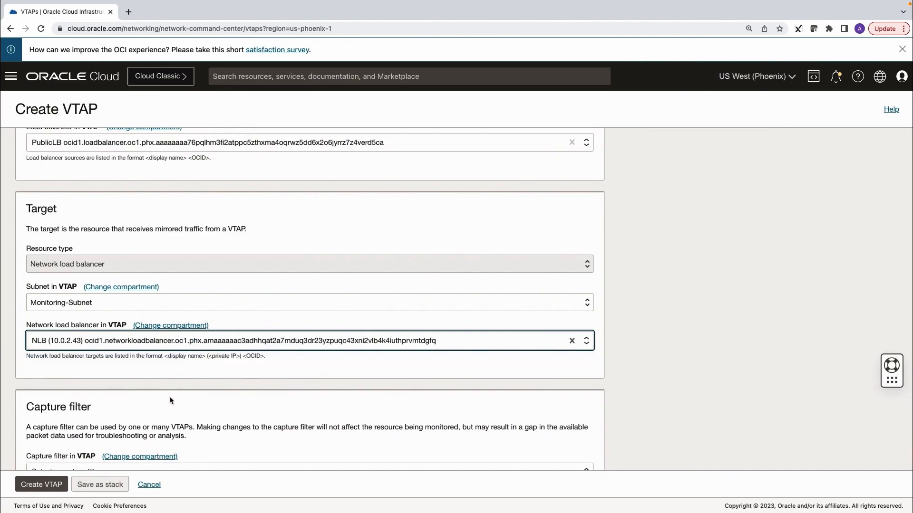
Begin a new capture filter for the VTAP and name it LB-Capture-Filter
{"action": "scroll", "coordinate": [170, 401], "scroll_direction": "down", "scroll_amount": 2}
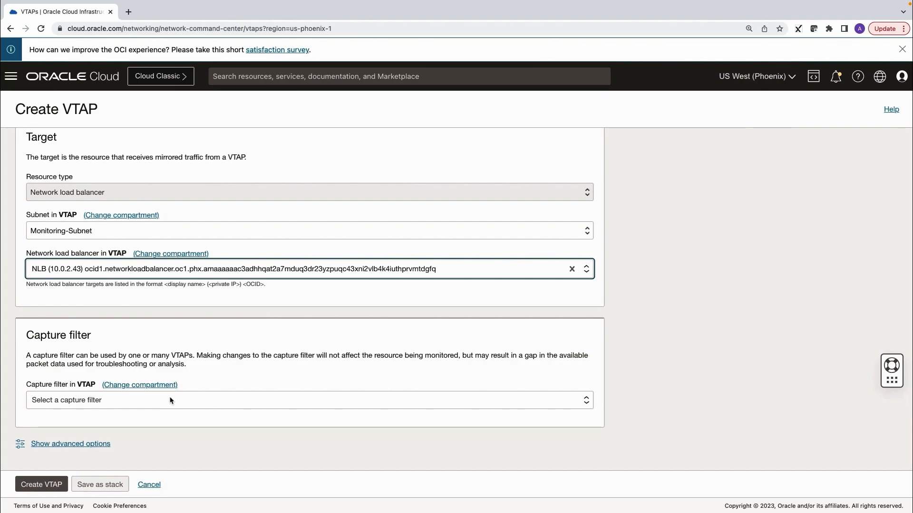
{"action": "left_click", "coordinate": [140, 402]}
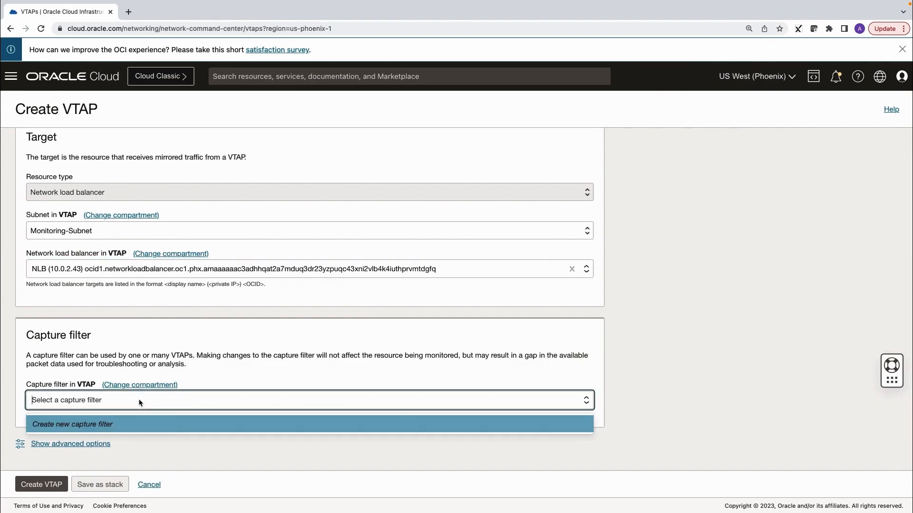
{"action": "left_click", "coordinate": [119, 424]}
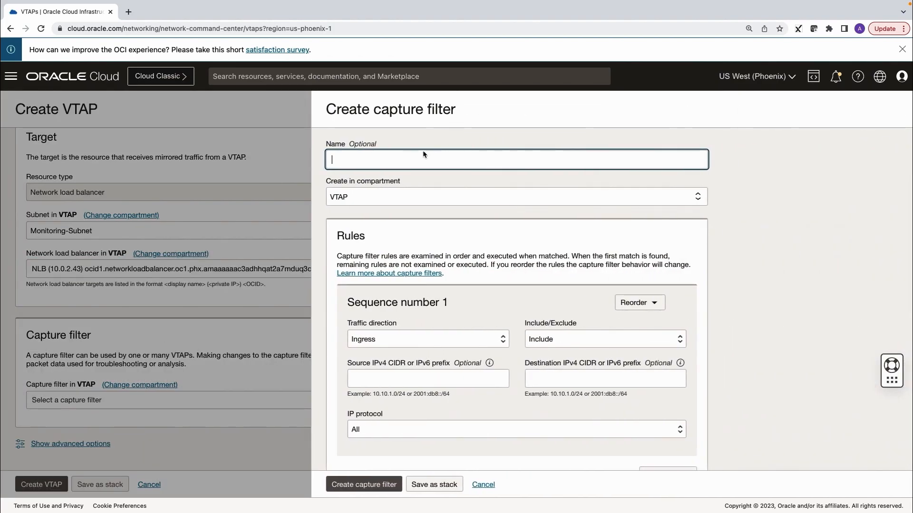
{"action": "type", "text": "LB-Capture-Filter"}
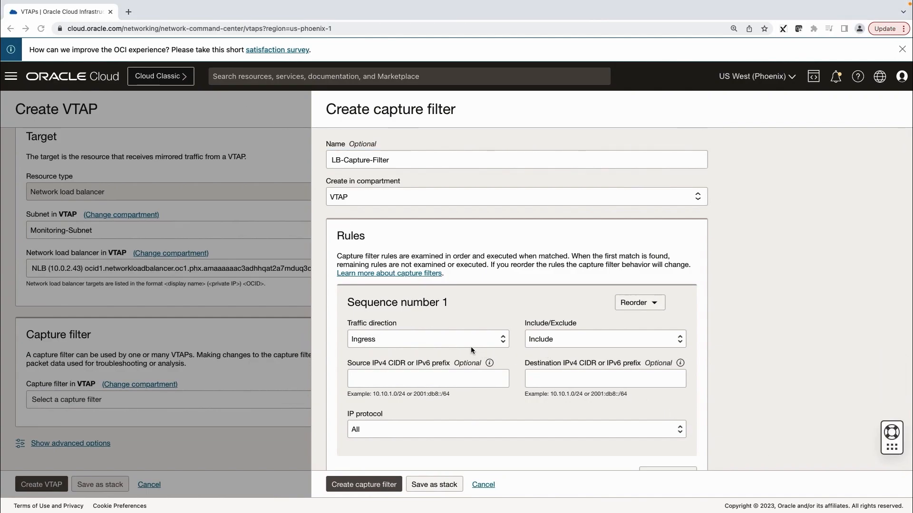
Configure the first ingress include rule for TCP with destination port range 80-80
{"action": "left_click", "coordinate": [395, 430]}
{"action": "left_click", "coordinate": [386, 440]}
{"action": "scroll", "coordinate": [499, 434], "scroll_direction": "down", "scroll_amount": 1}
{"action": "left_click", "coordinate": [558, 423]}
{"action": "type", "text": "80-80"}
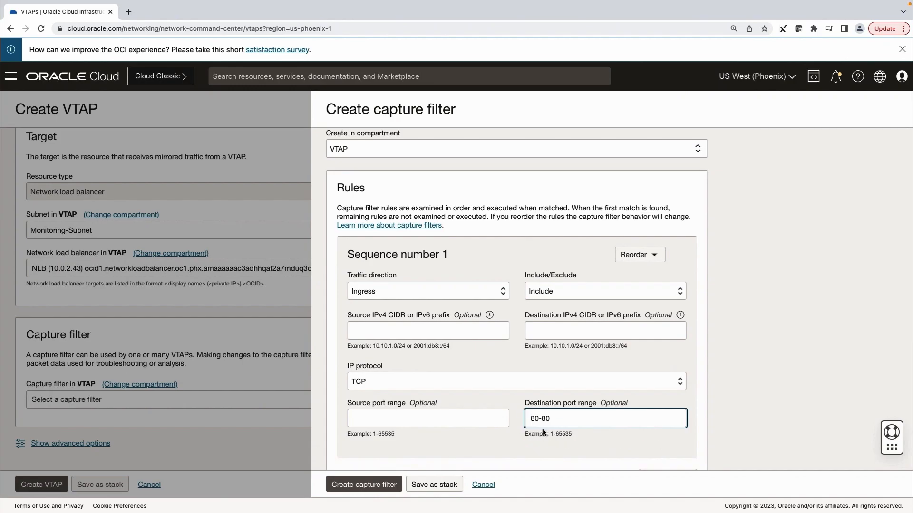
Add a second include rule for egress TCP traffic with source port range 80-80, and create the capture filter
{"action": "scroll", "coordinate": [543, 430], "scroll_direction": "down", "scroll_amount": 2}
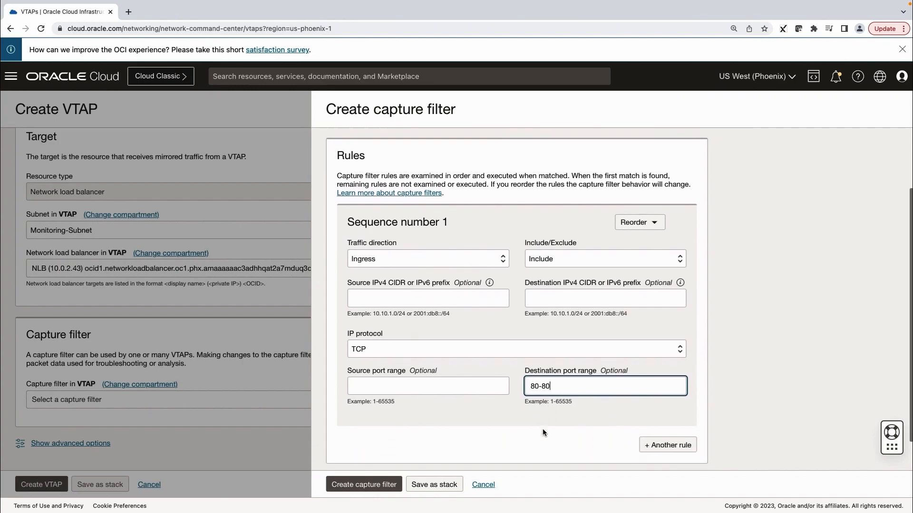
{"action": "left_click", "coordinate": [656, 409]}
{"action": "scroll", "coordinate": [536, 427], "scroll_direction": "down", "scroll_amount": 1}
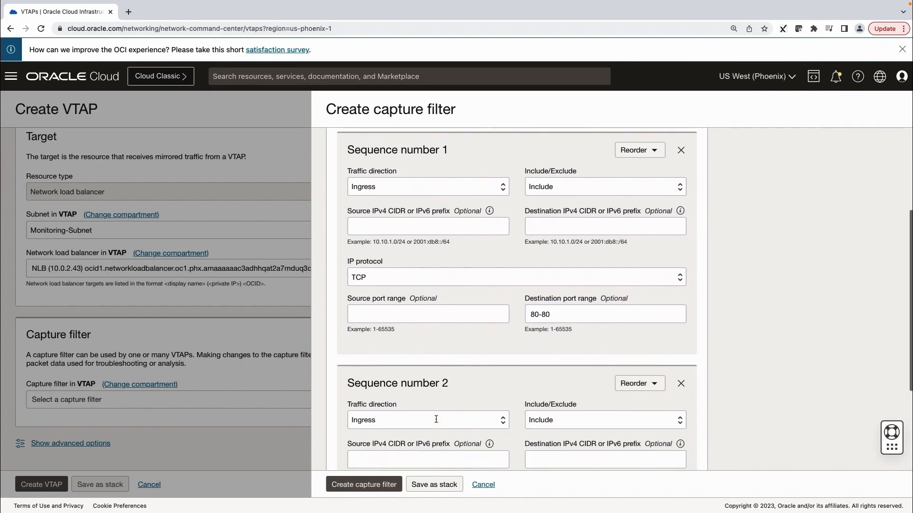
{"action": "left_click", "coordinate": [399, 401]}
{"action": "left_click", "coordinate": [392, 408]}
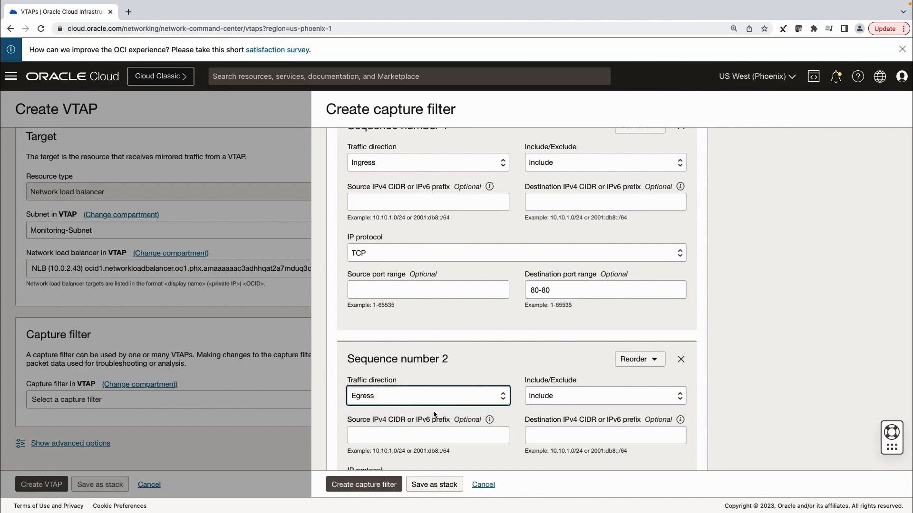
{"action": "scroll", "coordinate": [418, 418], "scroll_direction": "down", "scroll_amount": 2}
{"action": "left_click", "coordinate": [406, 423]}
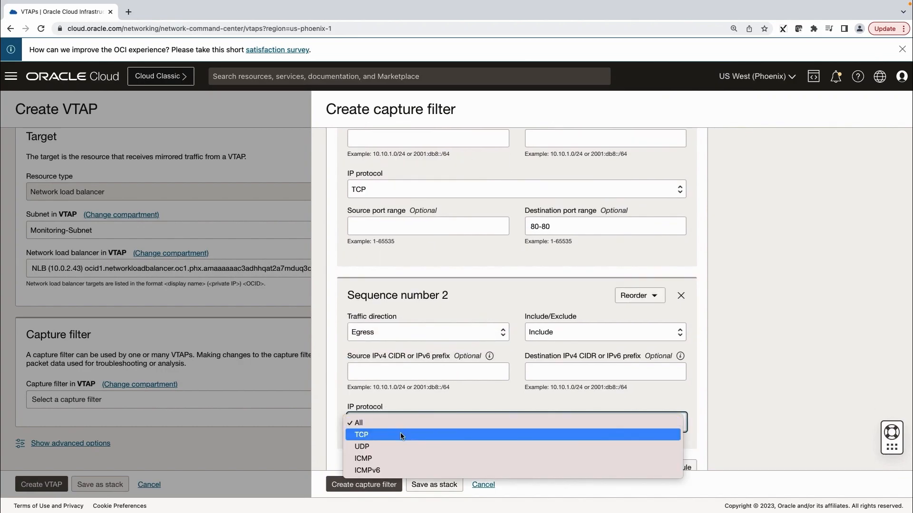
{"action": "left_click", "coordinate": [400, 433]}
{"action": "scroll", "coordinate": [460, 431], "scroll_direction": "down", "scroll_amount": 1}
{"action": "left_click", "coordinate": [387, 401]}
{"action": "type", "text": "80-80"}
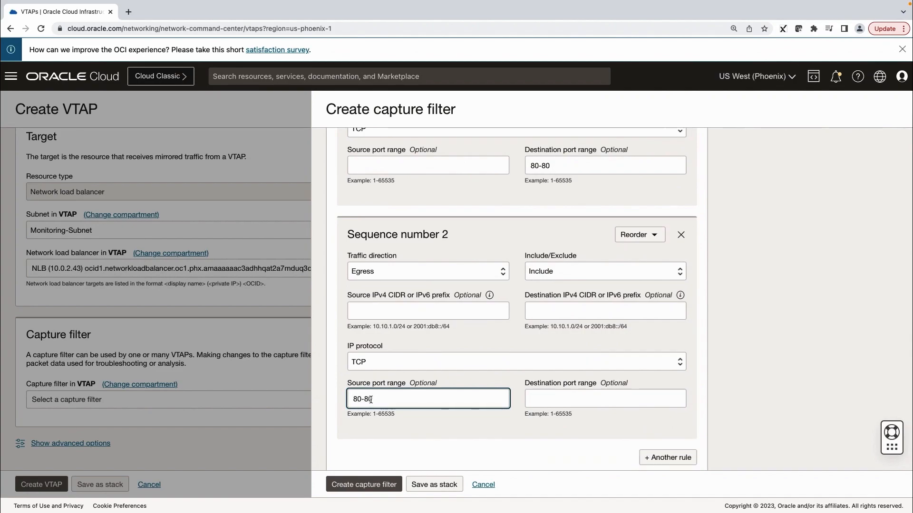
{"action": "scroll", "coordinate": [413, 407], "scroll_direction": "down", "scroll_amount": 2}
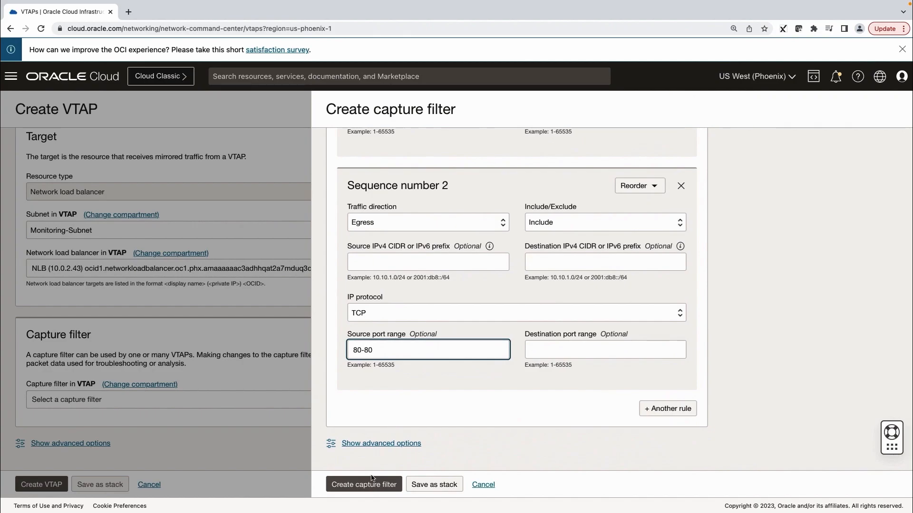
{"action": "left_click", "coordinate": [372, 484]}
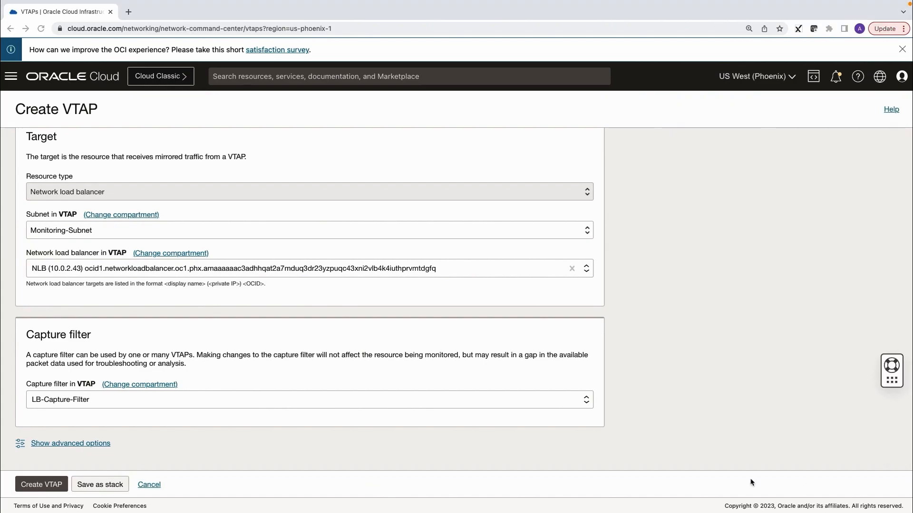
Review the VTAP's advanced options for VXLAN network identifier, max packet size and priority mode
{"action": "left_click", "coordinate": [68, 445]}
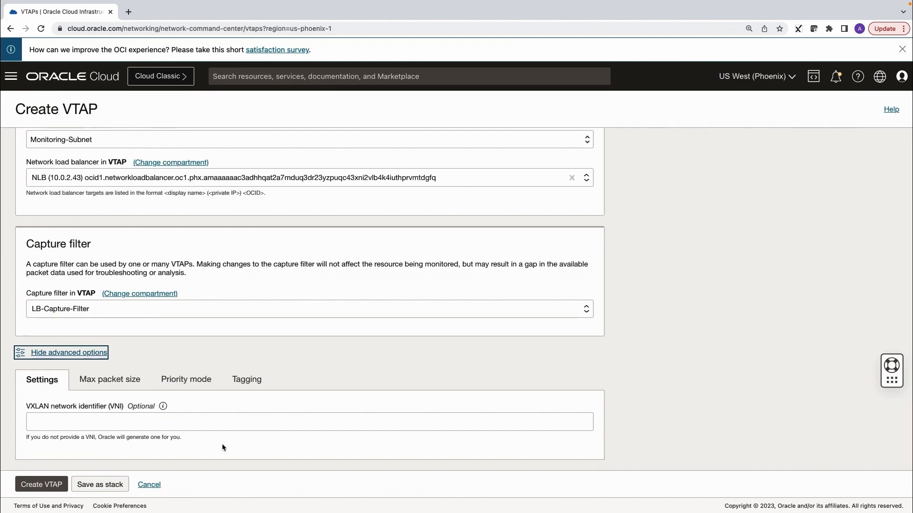
{"action": "left_click", "coordinate": [123, 379]}
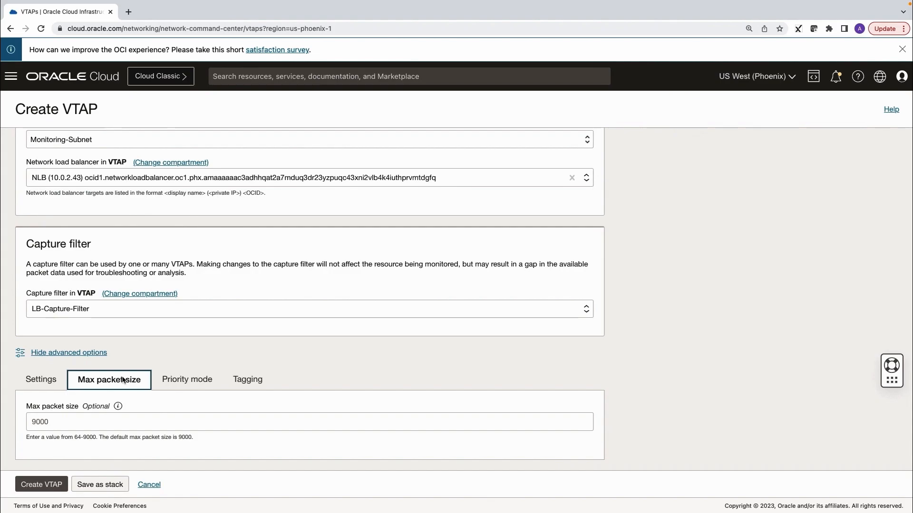
{"action": "left_click", "coordinate": [183, 383]}
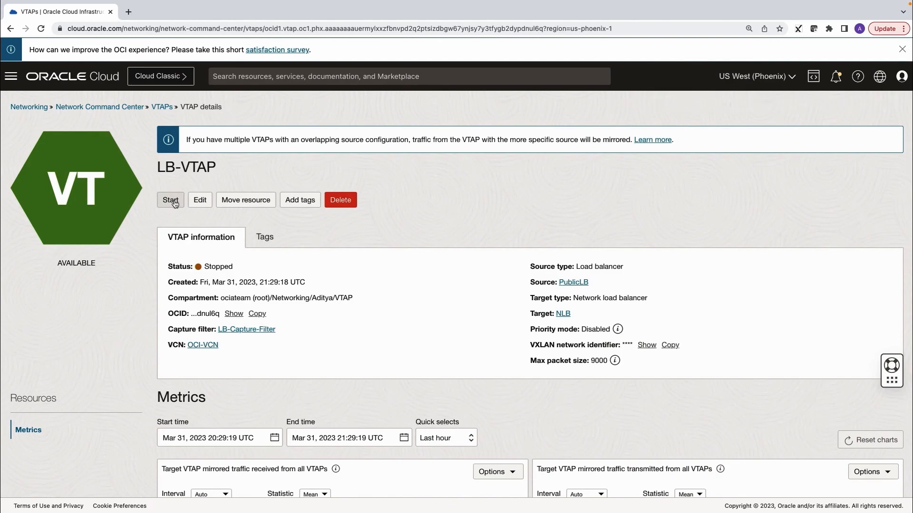
Start LB-VTAP so that it mirrors the source traffic to the target
{"action": "left_click", "coordinate": [173, 202]}
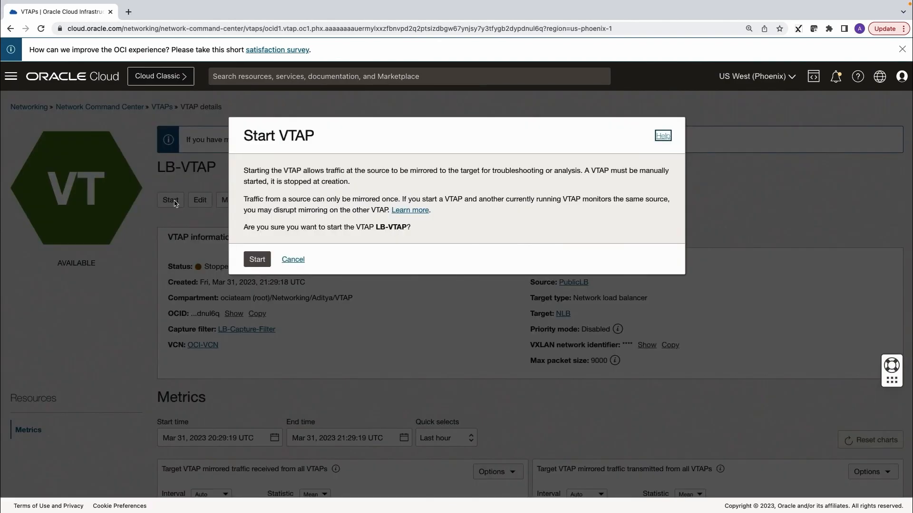
{"action": "left_click", "coordinate": [257, 259]}
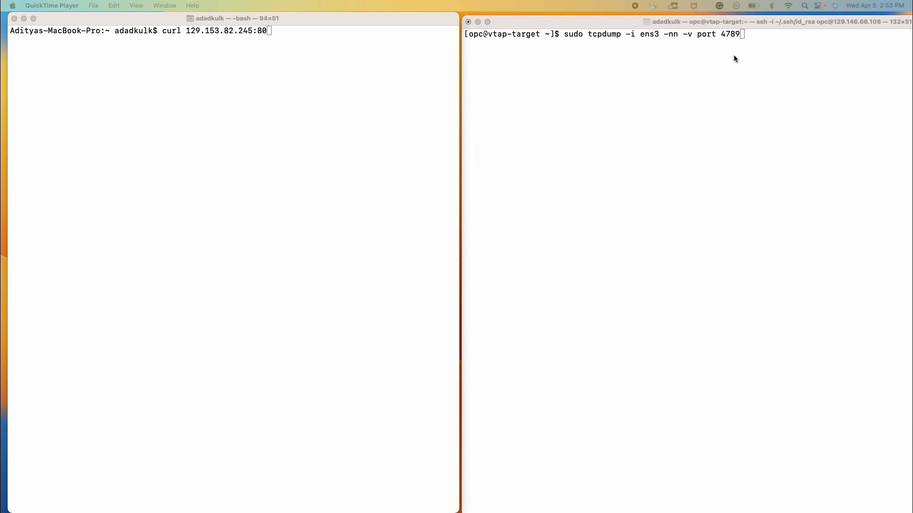
Switch to Terminal and run the prepared "sudo tcpdump -i ens3 -nn -v port 4789" capture on the vtap-target host
{"action": "left_click", "coordinate": [749, 40]}
{"action": "key", "text": "Return"}
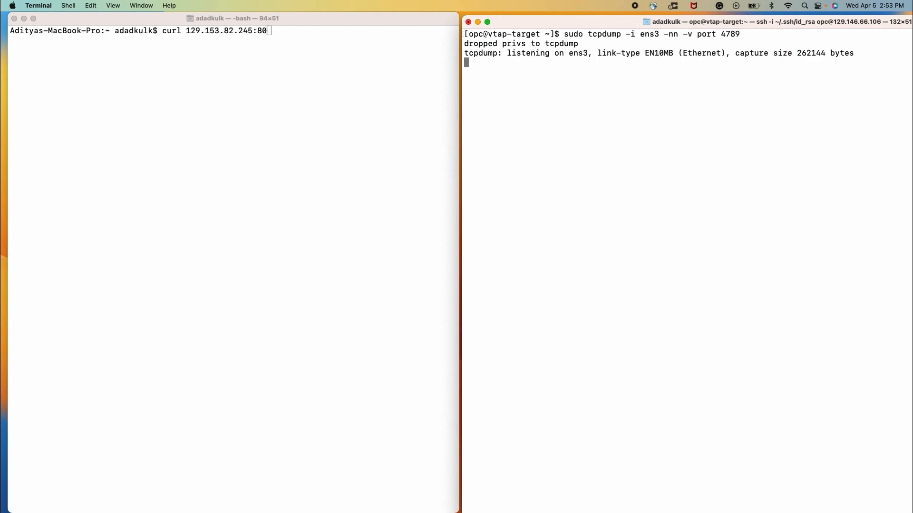
Run the prepared "curl 129.153.82.245:80" command in the local bash window to send test traffic to the load balancer
{"action": "left_click", "coordinate": [279, 31]}
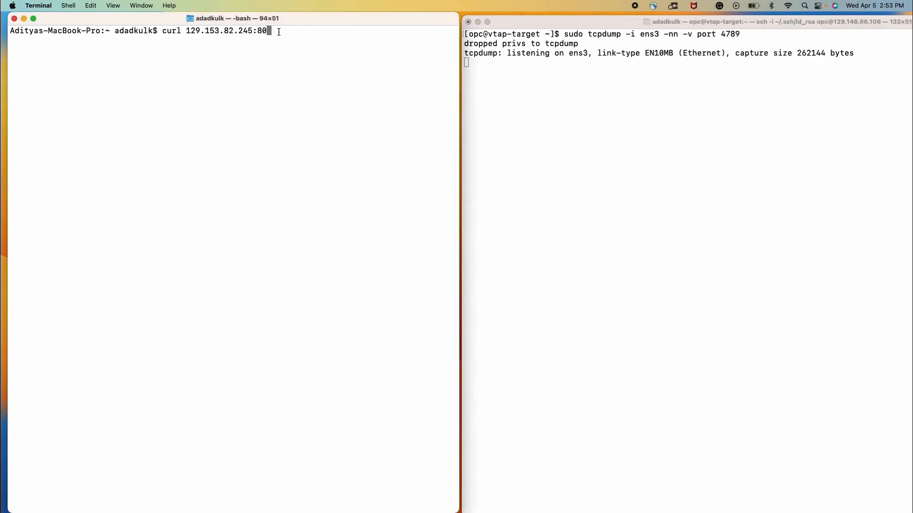
{"action": "key", "text": "Return"}
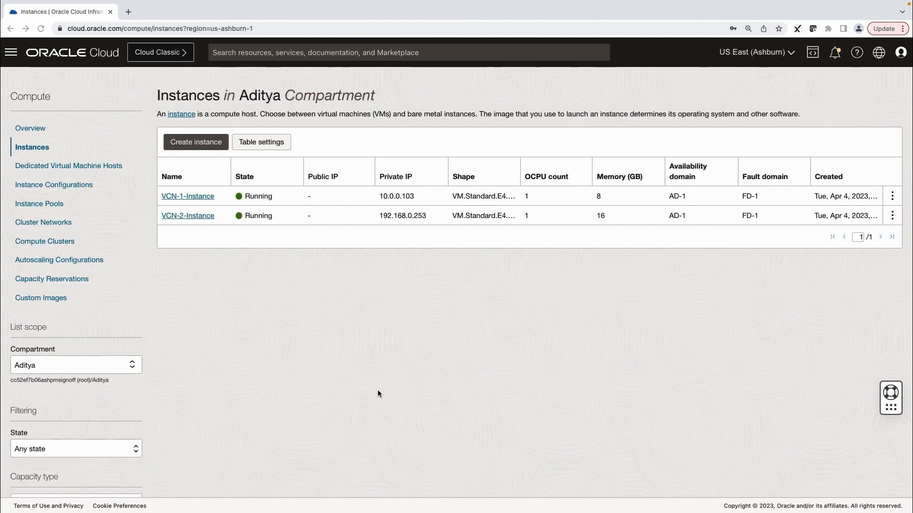
In the Oracle Cloud console, open Network Path Analyzer and start creating a new path analysis
{"action": "left_click", "coordinate": [11, 53]}
{"action": "left_click", "coordinate": [52, 171]}
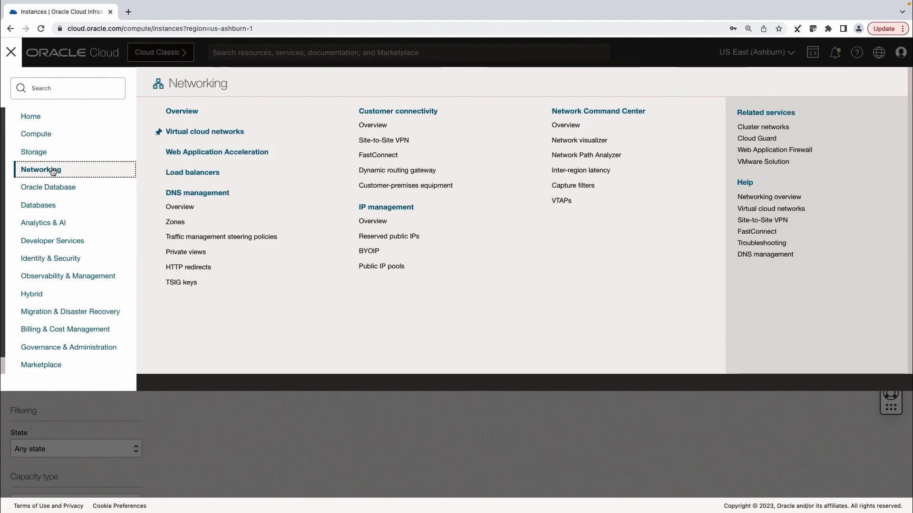
{"action": "left_click", "coordinate": [584, 156]}
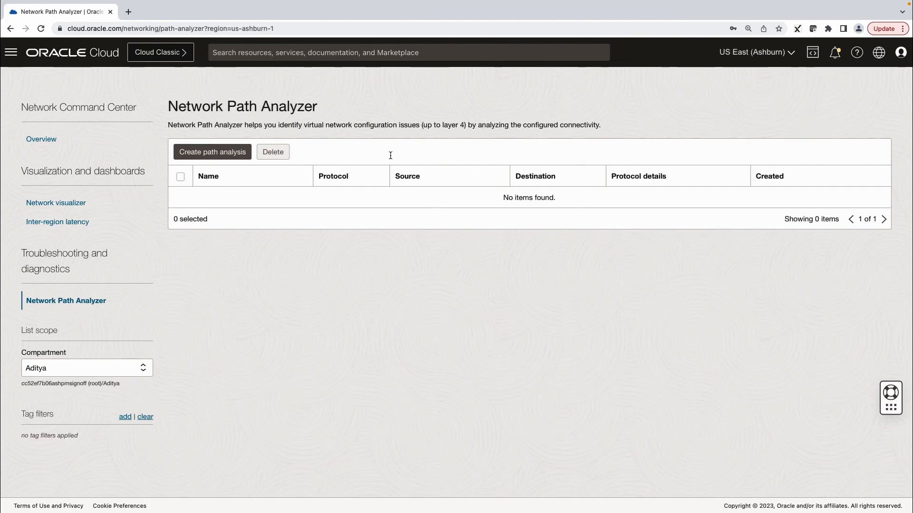
{"action": "left_click", "coordinate": [222, 155]}
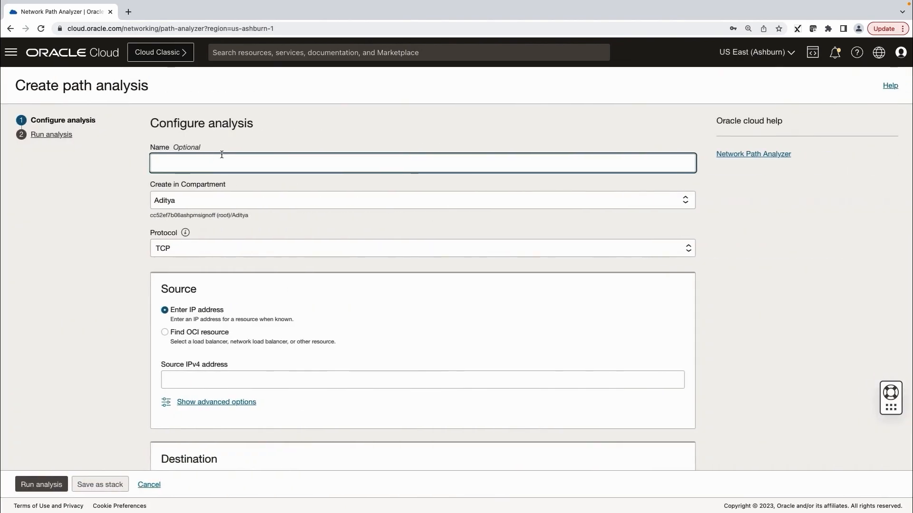
Name the path analysis NPA-SSH and set its protocol to SSH (TCP/22)
{"action": "type", "text": "NPA-SSH"}
{"action": "left_click", "coordinate": [183, 249]}
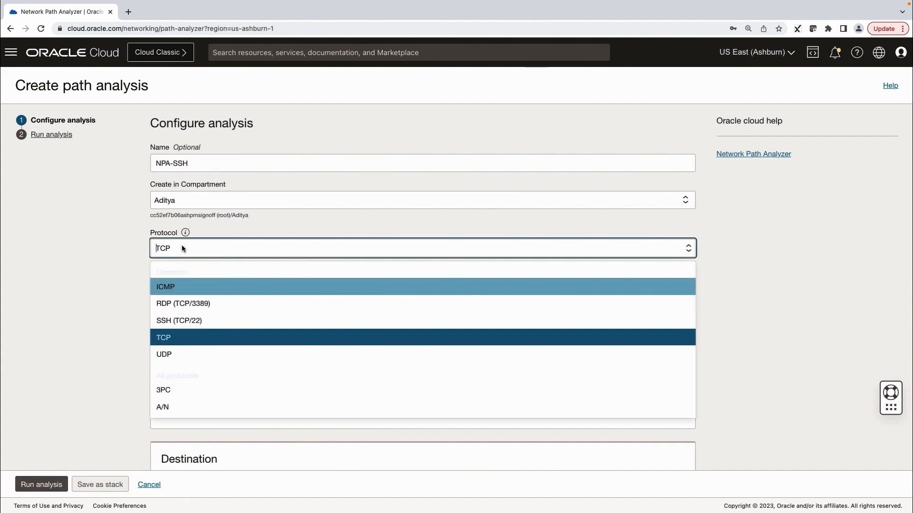
{"action": "left_click", "coordinate": [193, 318]}
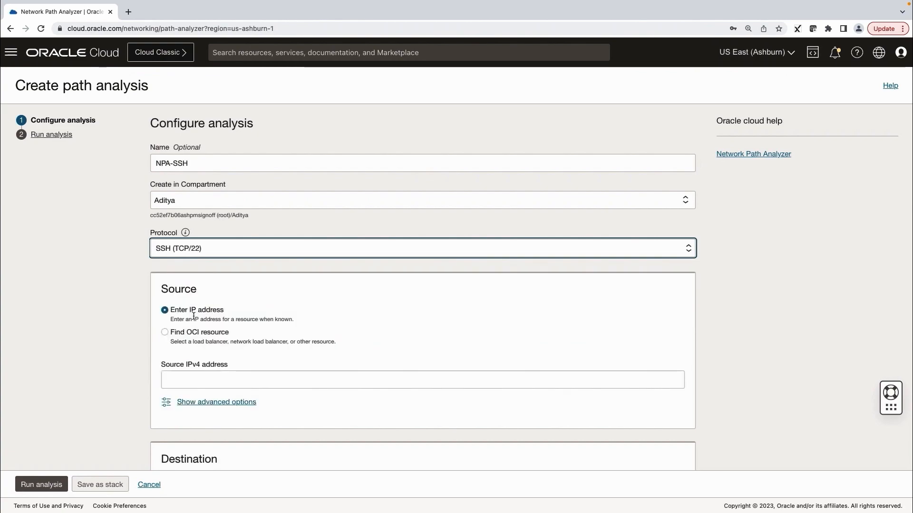
Set the analysis source to an OCI resource of type Compute instance (VNIC), using VCN-1-Instance
{"action": "scroll", "coordinate": [252, 335], "scroll_direction": "down", "scroll_amount": 1}
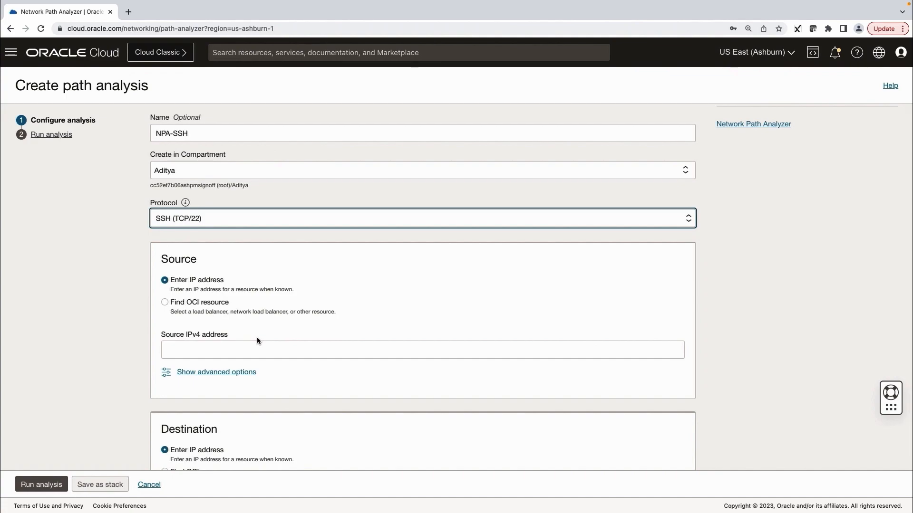
{"action": "left_click", "coordinate": [164, 302]}
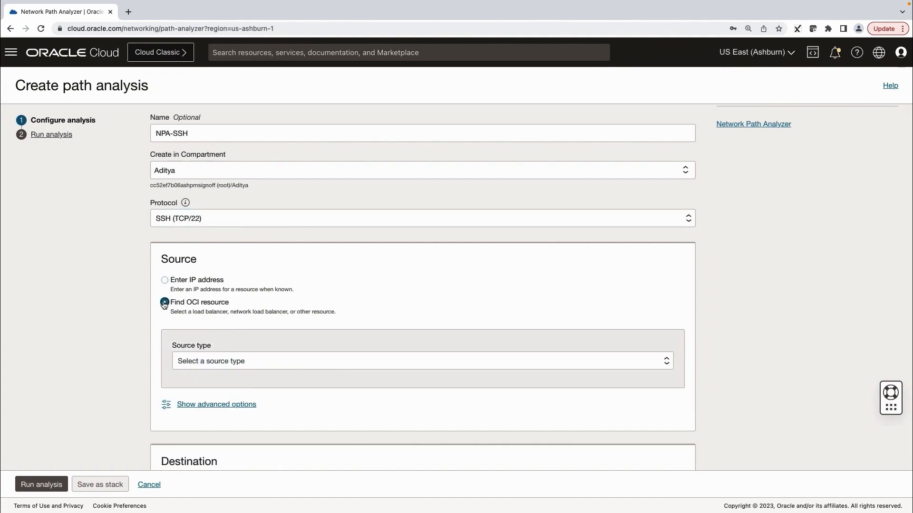
{"action": "scroll", "coordinate": [262, 328], "scroll_direction": "down", "scroll_amount": 1}
{"action": "left_click", "coordinate": [250, 322]}
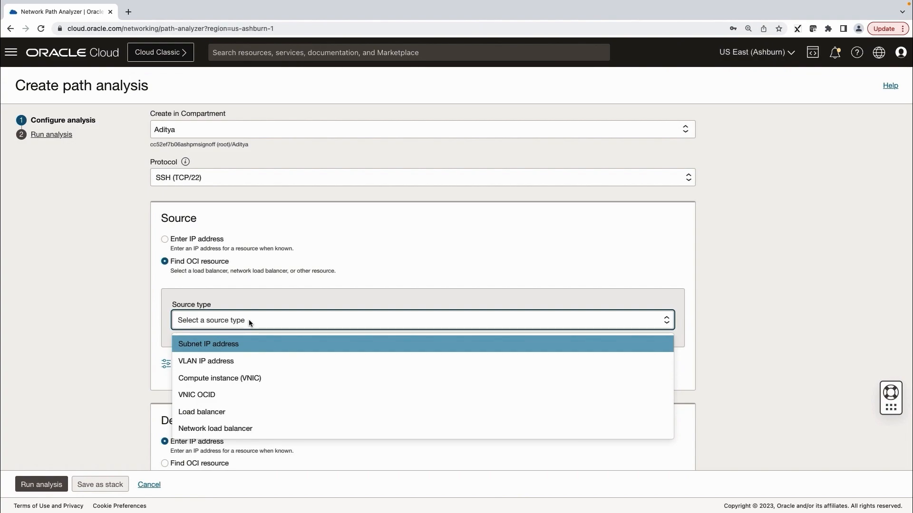
{"action": "left_click", "coordinate": [243, 378]}
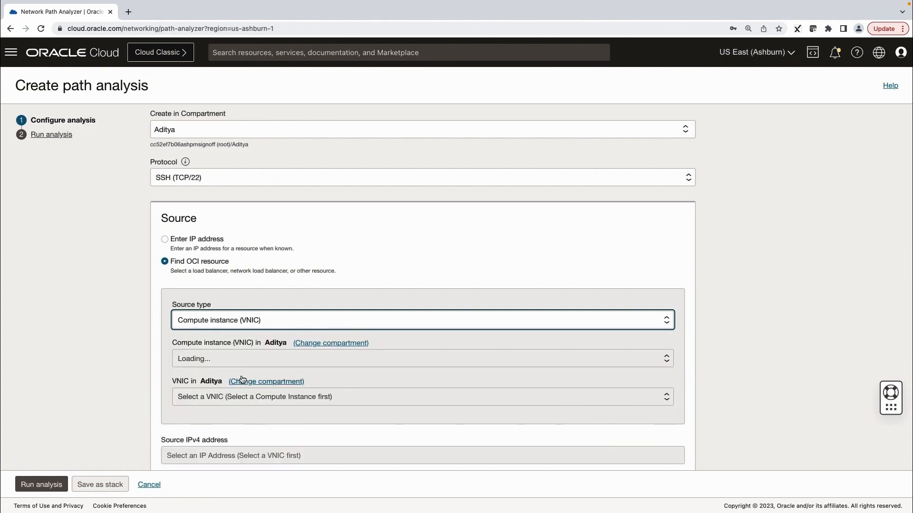
{"action": "scroll", "coordinate": [300, 349], "scroll_direction": "down", "scroll_amount": 2}
{"action": "left_click", "coordinate": [261, 312]}
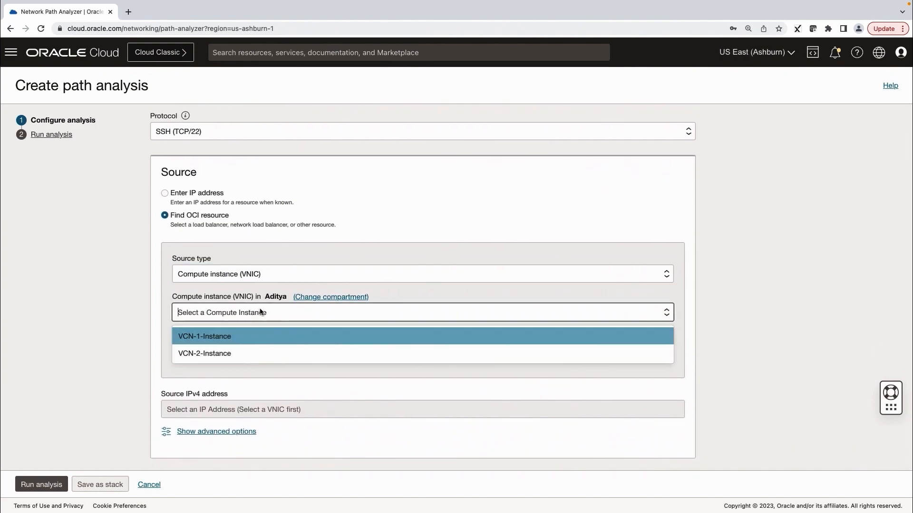
{"action": "left_click", "coordinate": [256, 337]}
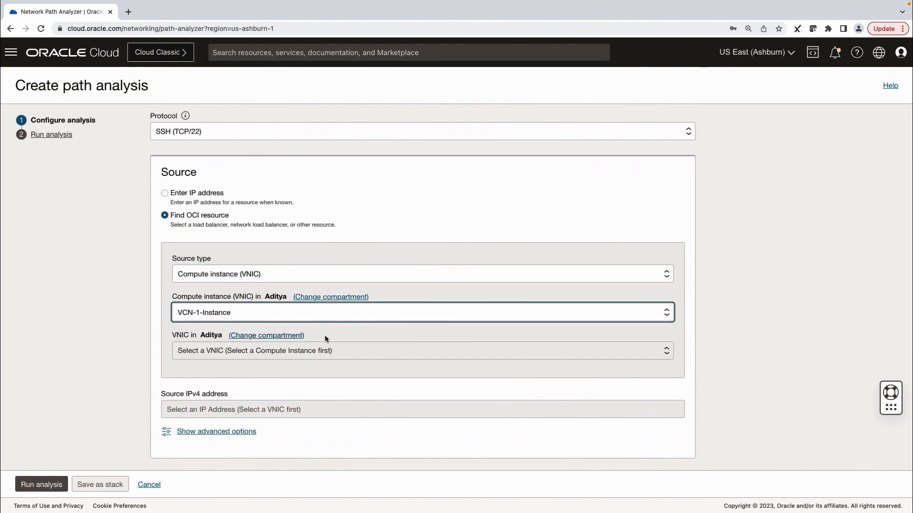
Set the analysis destination to an OCI resource of type Compute instance (VNIC), using VCN-2-Instance
{"action": "scroll", "coordinate": [326, 338], "scroll_direction": "down", "scroll_amount": 2}
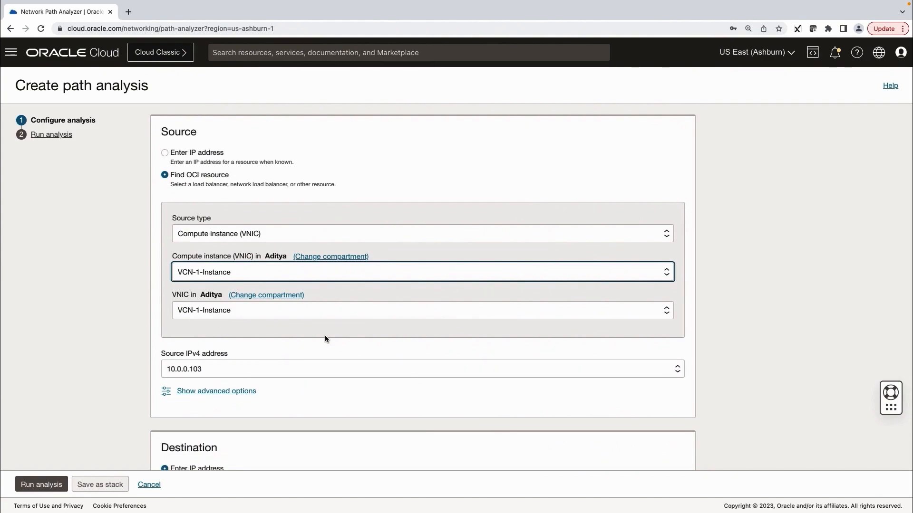
{"action": "scroll", "coordinate": [325, 338], "scroll_direction": "down", "scroll_amount": 5}
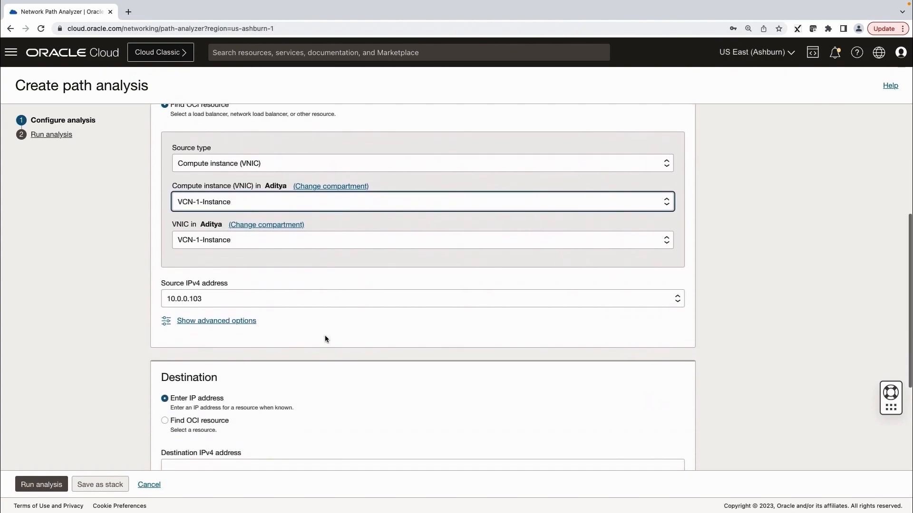
{"action": "left_click", "coordinate": [164, 359]}
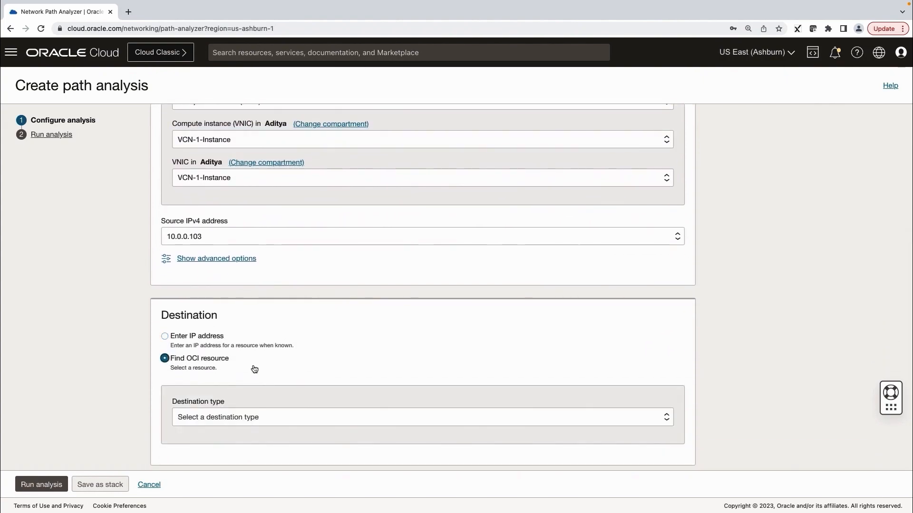
{"action": "scroll", "coordinate": [281, 375], "scroll_direction": "down", "scroll_amount": 2}
{"action": "left_click", "coordinate": [256, 357]}
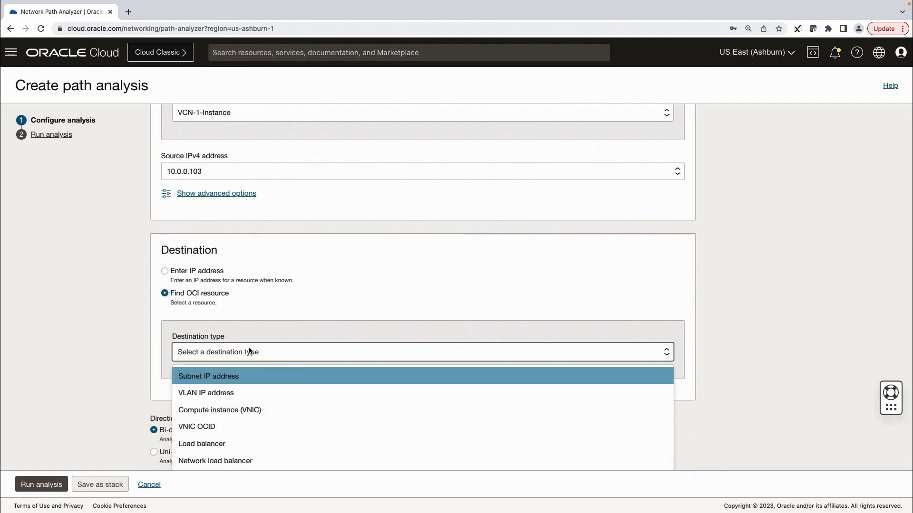
{"action": "left_click", "coordinate": [249, 409]}
{"action": "scroll", "coordinate": [247, 412], "scroll_direction": "down", "scroll_amount": 2}
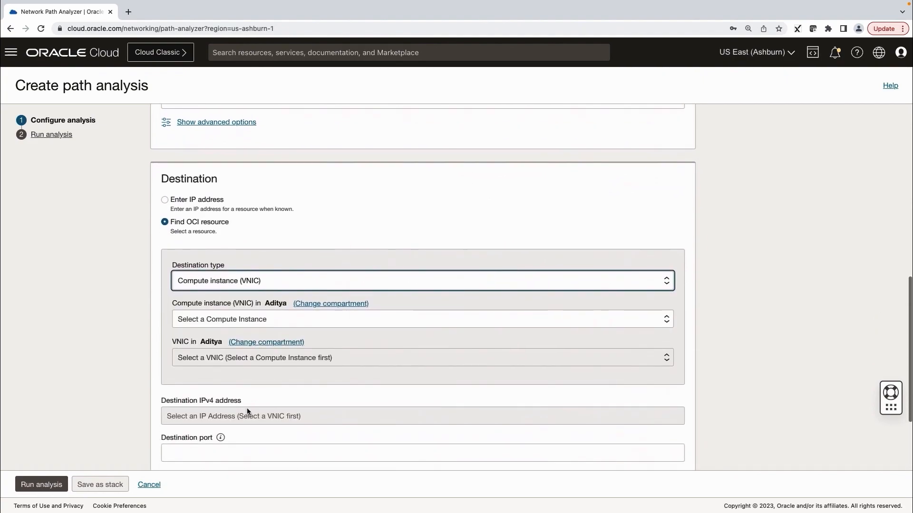
{"action": "left_click", "coordinate": [246, 322]}
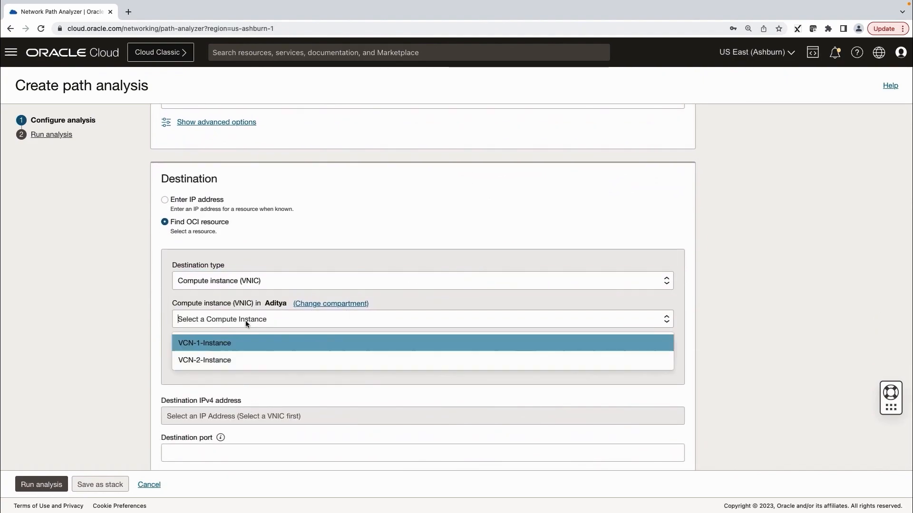
{"action": "left_click", "coordinate": [246, 365]}
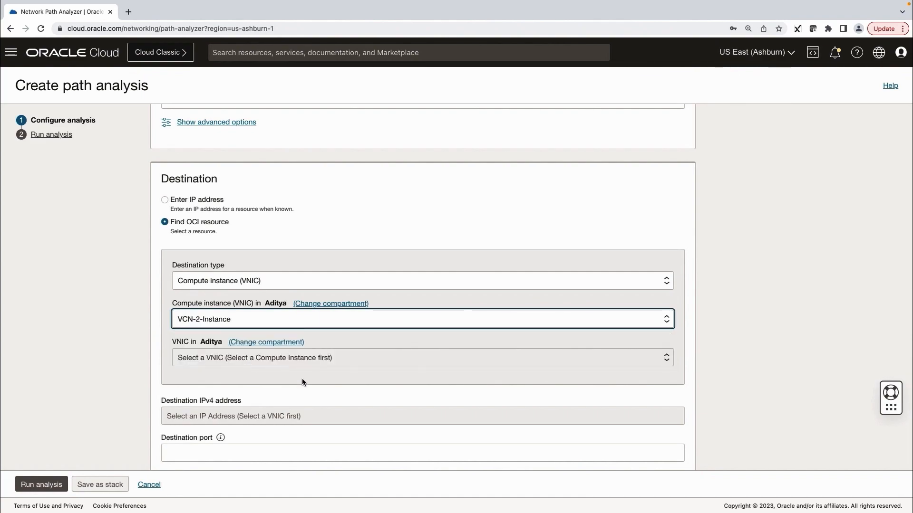
Set the destination port to 22 and run the analysis in the bi-directional mode
{"action": "scroll", "coordinate": [303, 383], "scroll_direction": "down", "scroll_amount": 2}
{"action": "left_click", "coordinate": [261, 379]}
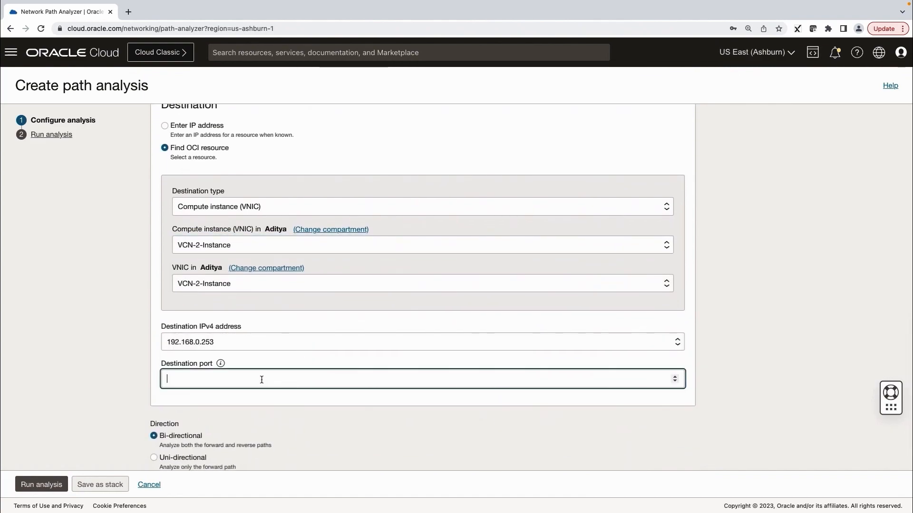
{"action": "type", "text": "22"}
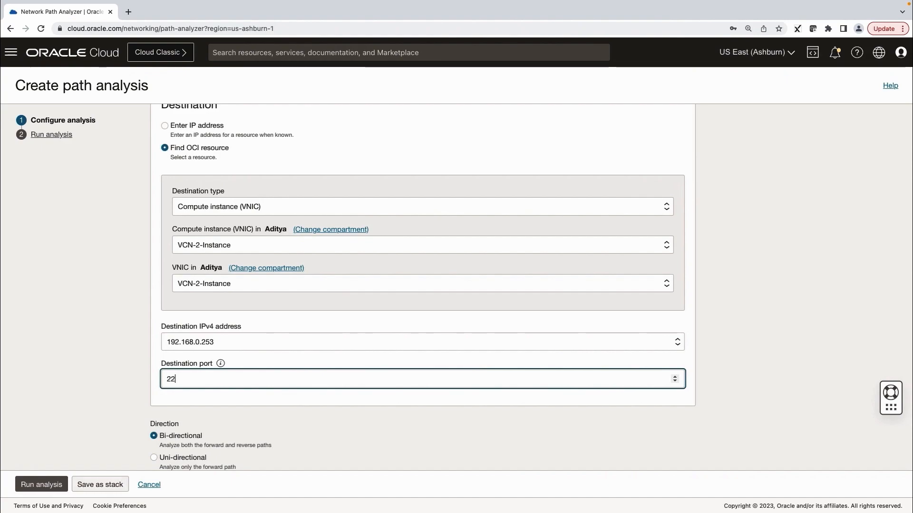
{"action": "scroll", "coordinate": [301, 434], "scroll_direction": "down", "scroll_amount": 1}
{"action": "scroll", "coordinate": [301, 434], "scroll_direction": "down", "scroll_amount": 1}
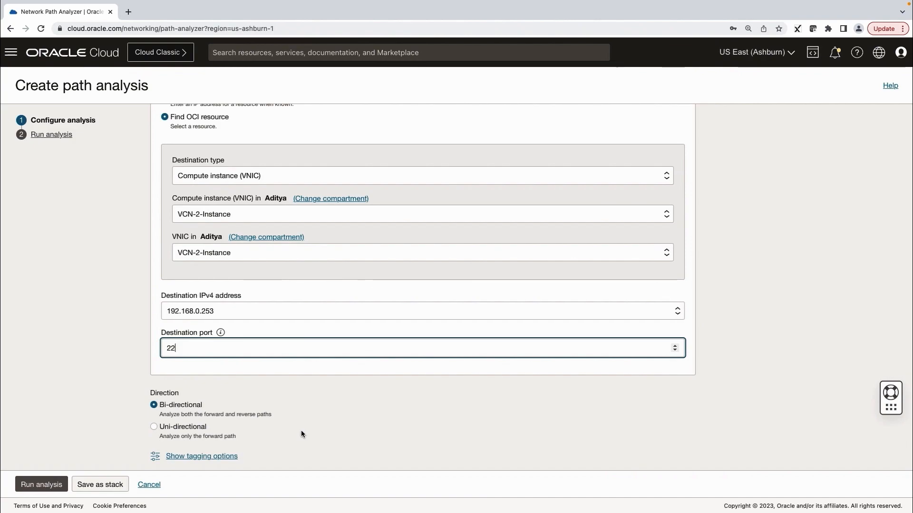
{"action": "scroll", "coordinate": [237, 416], "scroll_direction": "down", "scroll_amount": 1}
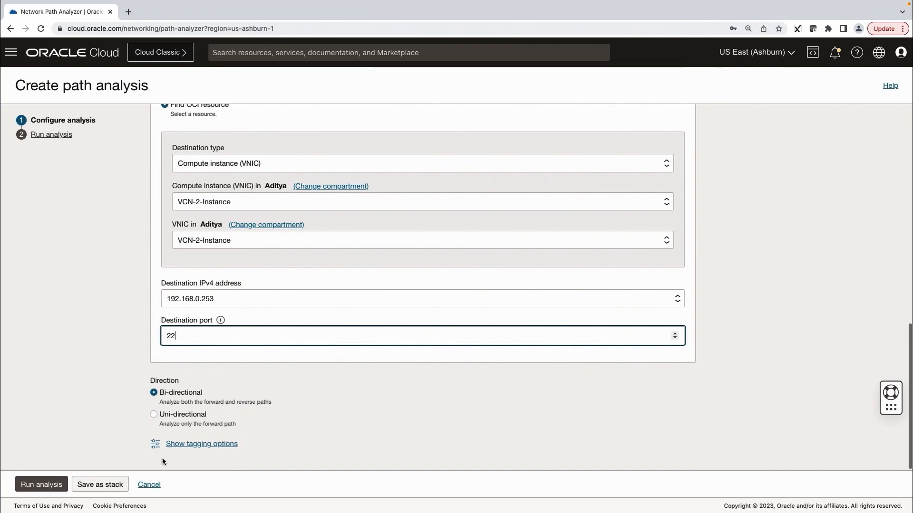
{"action": "left_click", "coordinate": [52, 490]}
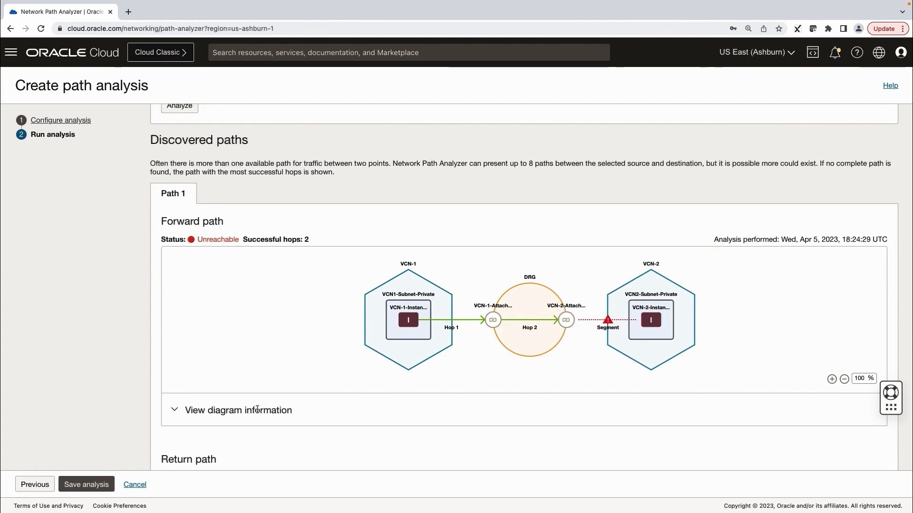
Examine the forward path's diagram information and the routing and security details of the segment from VCN-2-Attachment to VCN-2-Instance
{"action": "left_click", "coordinate": [176, 412]}
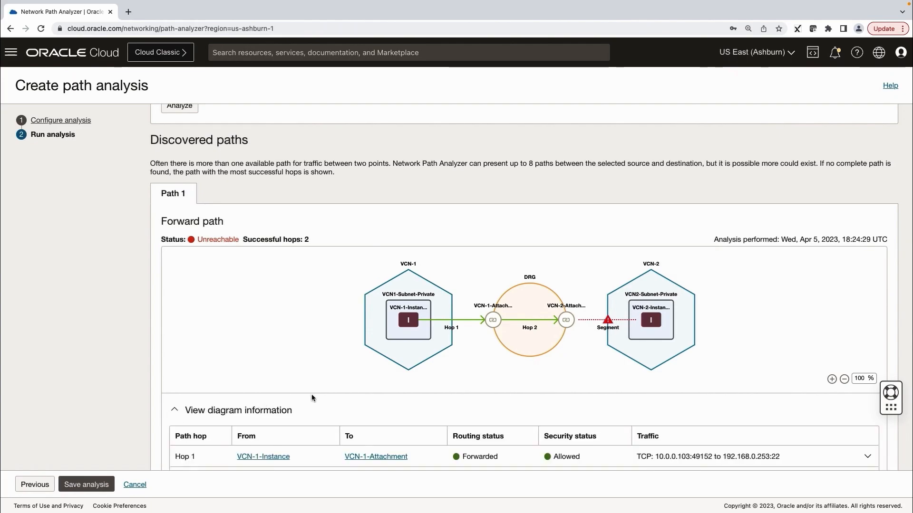
{"action": "scroll", "coordinate": [311, 398], "scroll_direction": "down", "scroll_amount": 1}
{"action": "scroll", "coordinate": [312, 397], "scroll_direction": "down", "scroll_amount": 1}
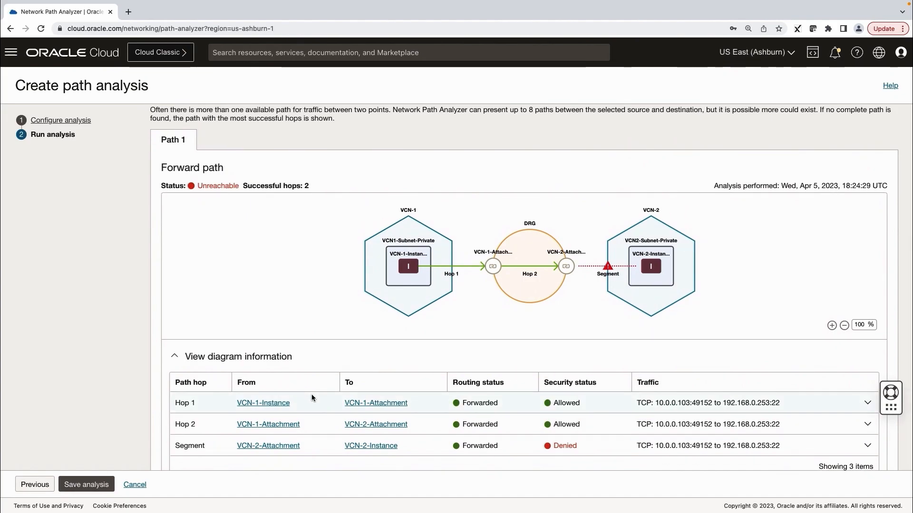
{"action": "scroll", "coordinate": [215, 446], "scroll_direction": "down", "scroll_amount": 1}
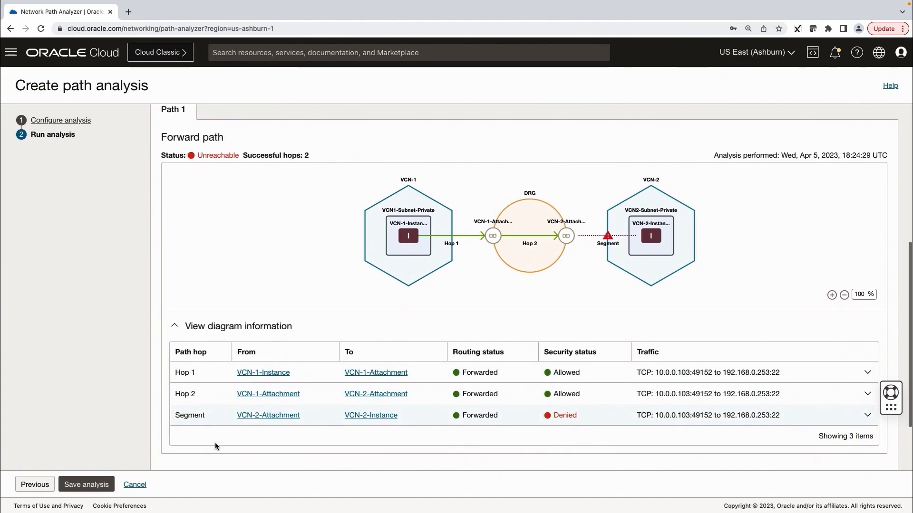
{"action": "left_click", "coordinate": [868, 417]}
{"action": "scroll", "coordinate": [869, 420], "scroll_direction": "down", "scroll_amount": 1}
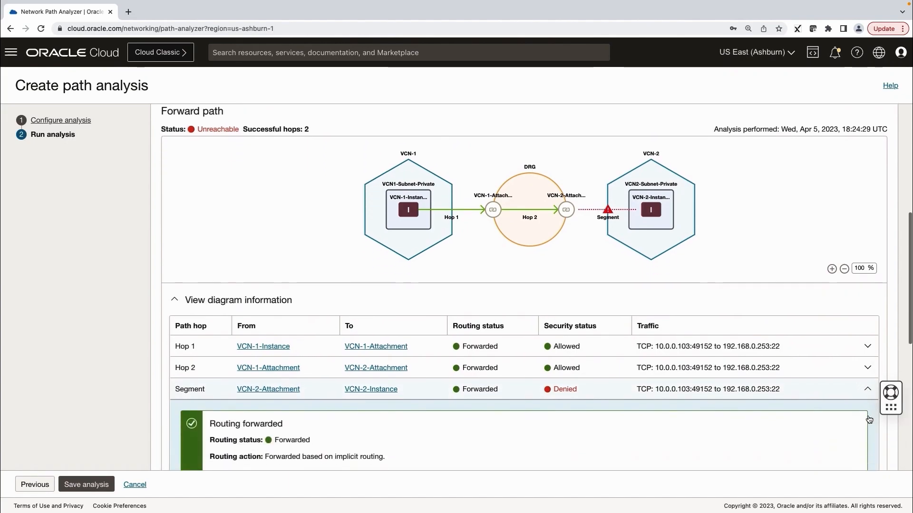
{"action": "scroll", "coordinate": [869, 420], "scroll_direction": "down", "scroll_amount": 4}
{"action": "scroll", "coordinate": [868, 420], "scroll_direction": "down", "scroll_amount": 1}
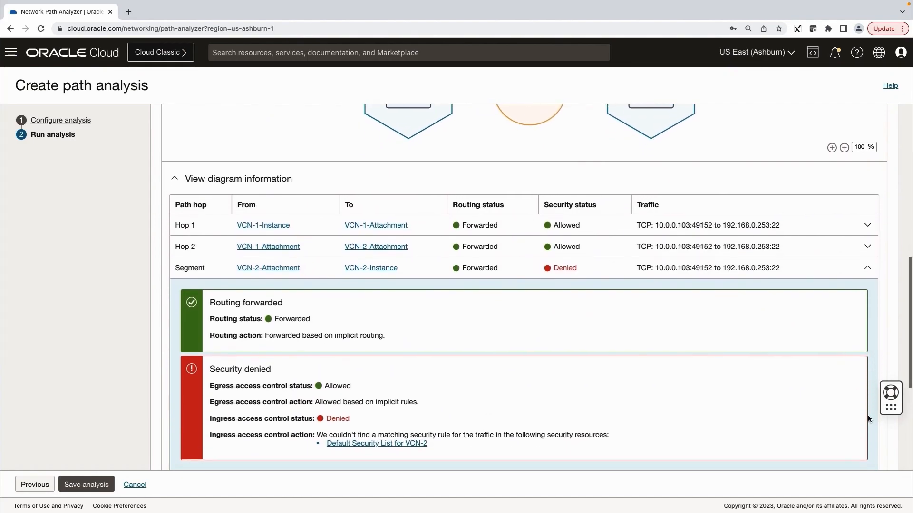
{"action": "scroll", "coordinate": [868, 420], "scroll_direction": "down", "scroll_amount": 2}
{"action": "scroll", "coordinate": [868, 416], "scroll_direction": "down", "scroll_amount": 1}
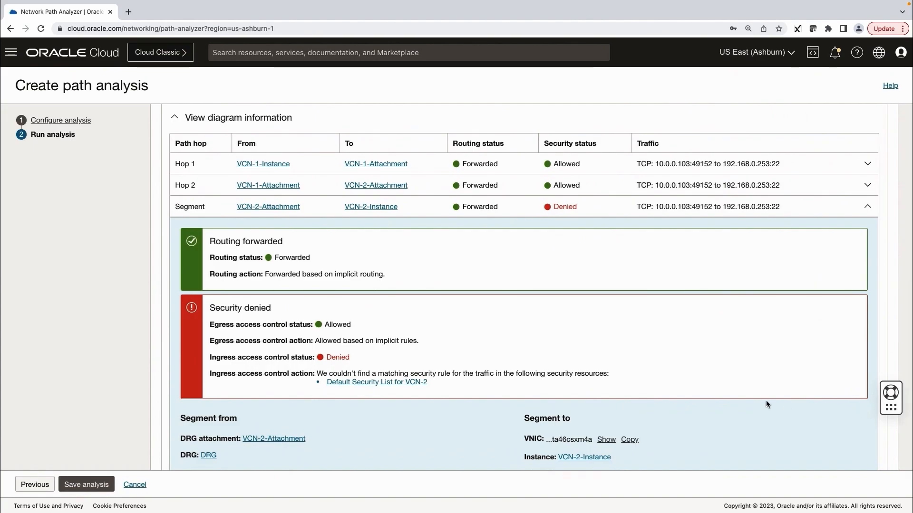
Open the Default Security List for VCN-2 from the segment's security details in a new browser tab and switch to it
{"action": "right_click", "coordinate": [410, 383]}
{"action": "left_click", "coordinate": [444, 351]}
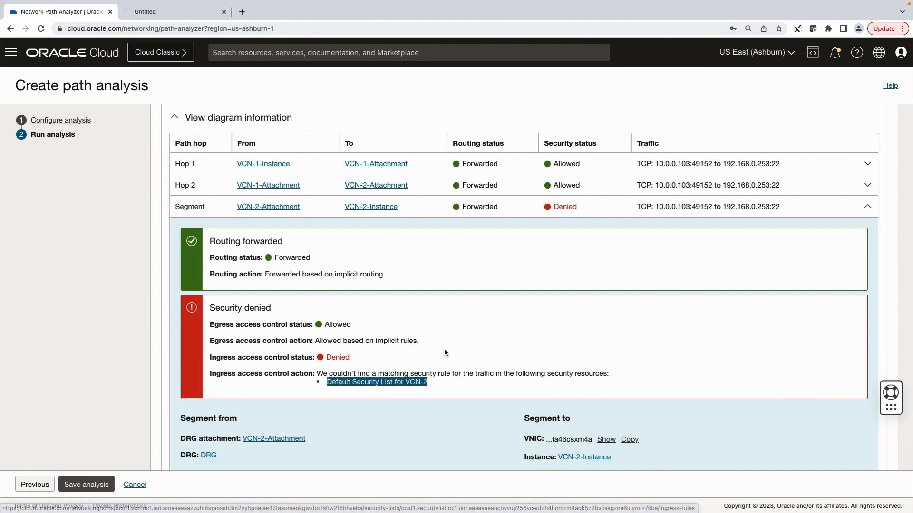
{"action": "left_click", "coordinate": [192, 14]}
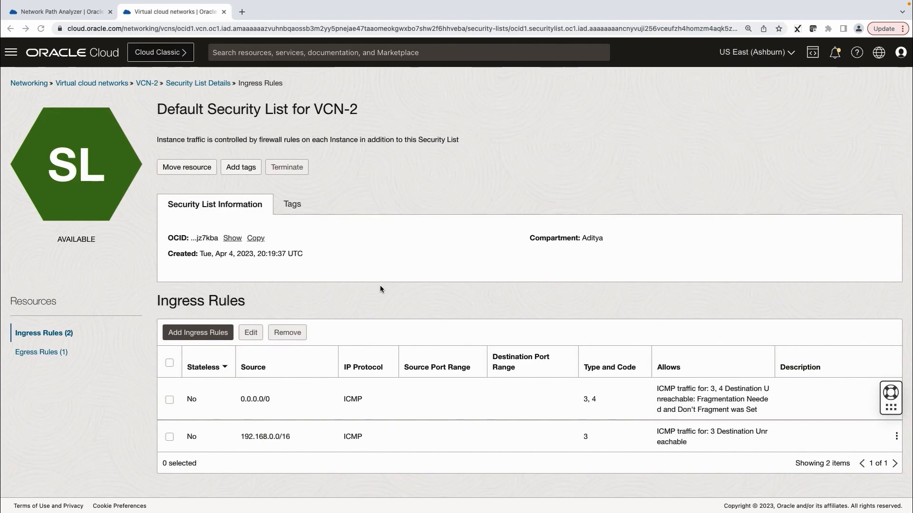
Add a stateful ingress rule to VCN-2's default security list allowing SSH (TCP/22) from source CIDR 10.0.0.0/16
{"action": "left_click", "coordinate": [199, 336]}
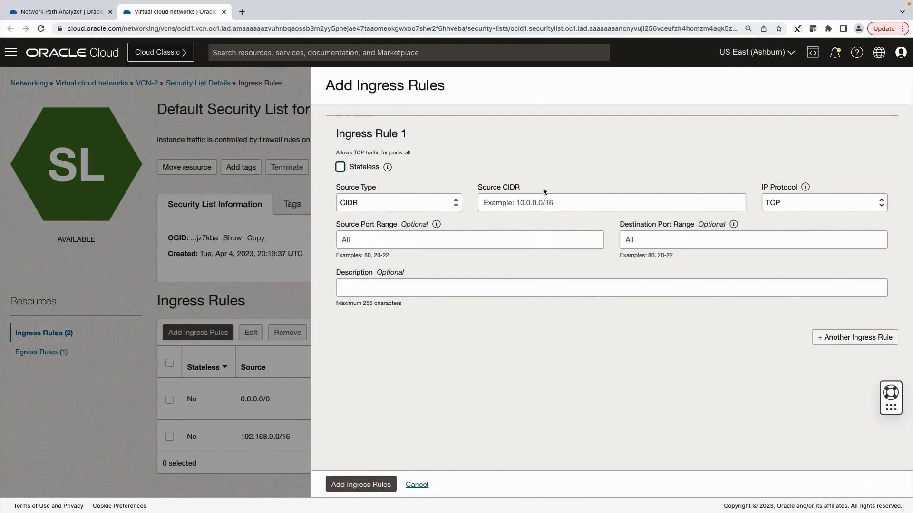
{"action": "left_click", "coordinate": [534, 205]}
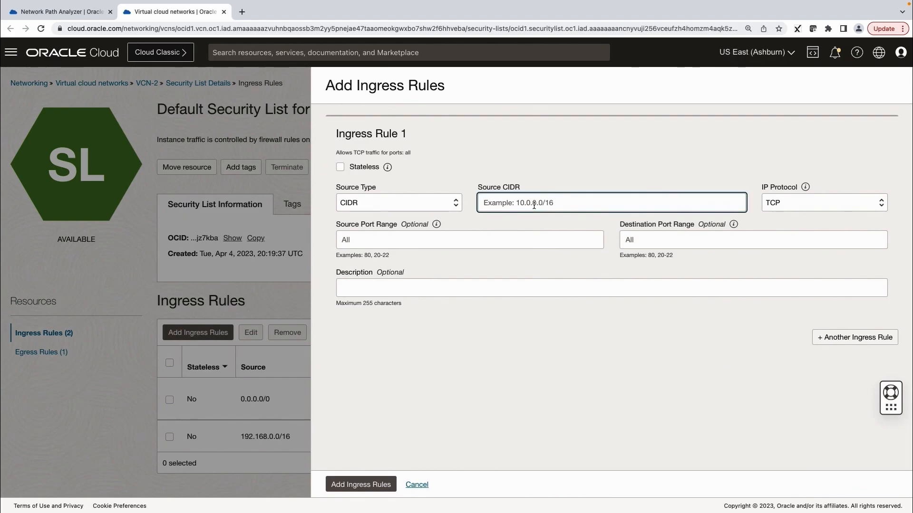
{"action": "type", "text": "10.0.0"}
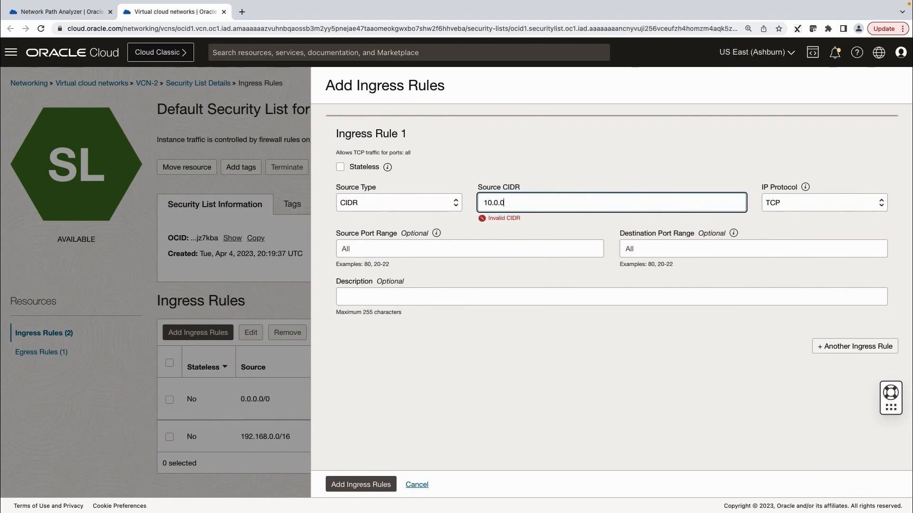
{"action": "type", "text": ".0/16"}
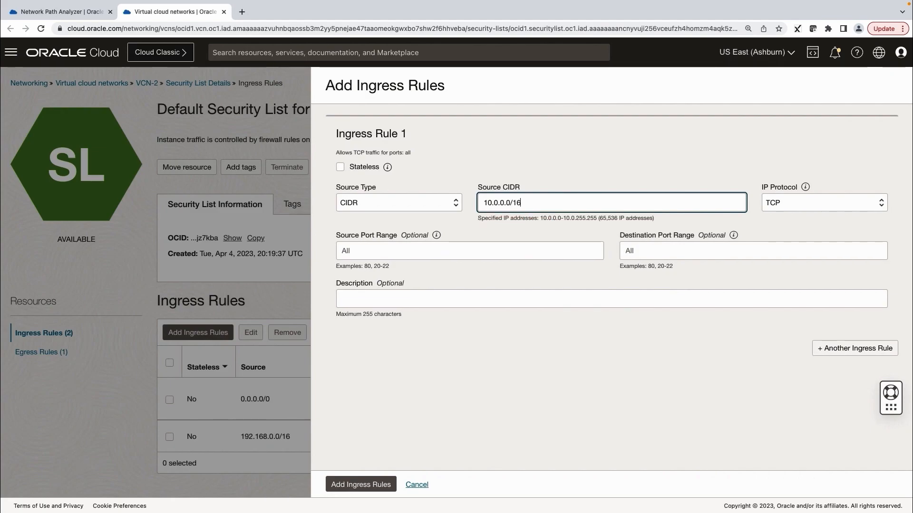
{"action": "left_click", "coordinate": [827, 203]}
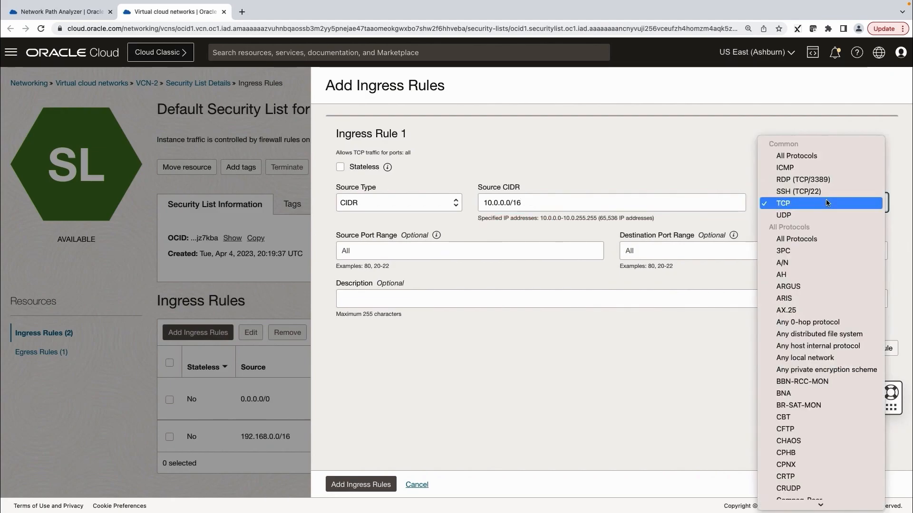
{"action": "left_click", "coordinate": [795, 192]}
{"action": "left_click", "coordinate": [377, 484]}
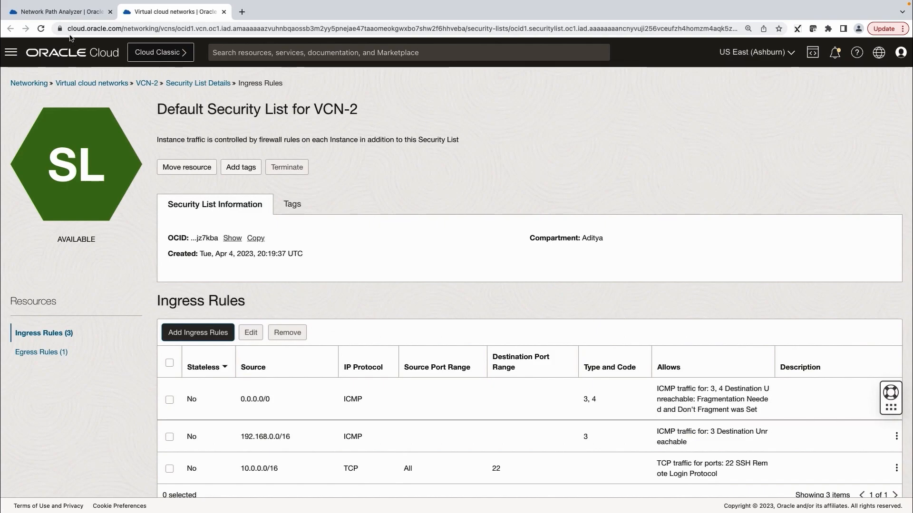
Return to the Network Path Analyzer browser tab and rerun the NPA-SSH path analysis with the same parameters
{"action": "left_click", "coordinate": [62, 11]}
{"action": "scroll", "coordinate": [187, 181], "scroll_direction": "up", "scroll_amount": 2}
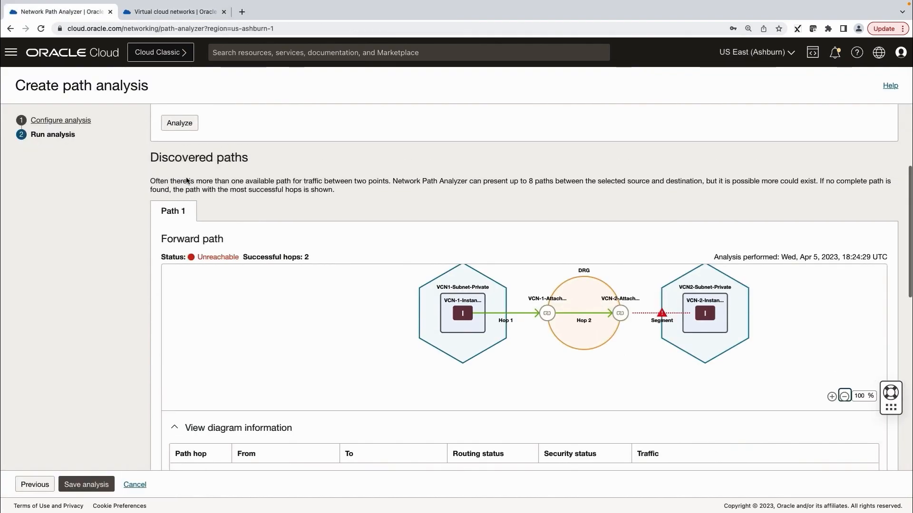
{"action": "left_click", "coordinate": [179, 161]}
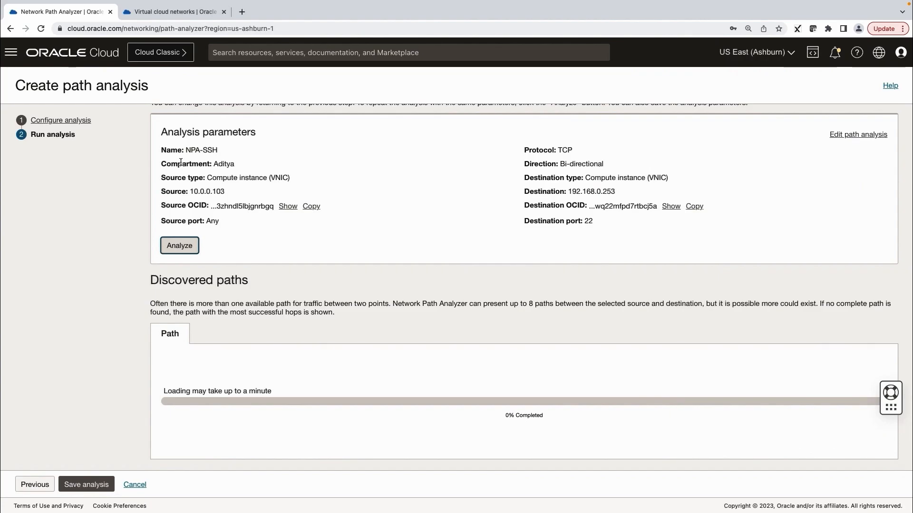